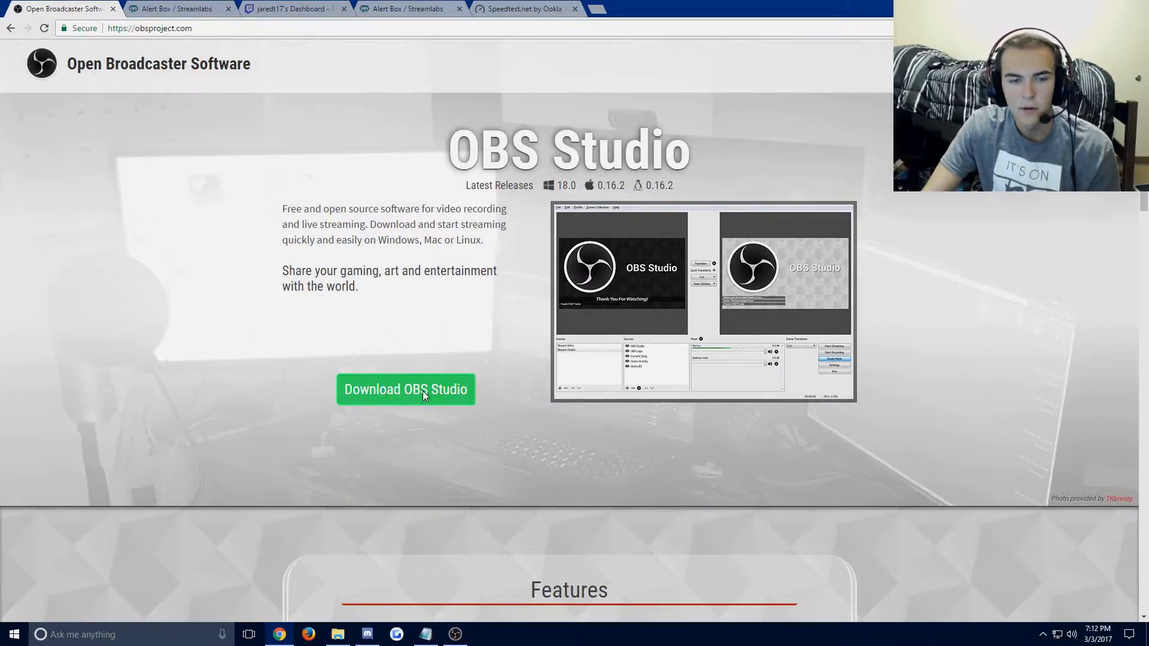
Try to run the OBS Studio 18.0 full installer from the desktop, closing its setup windows.
mouse_move(466, 395)
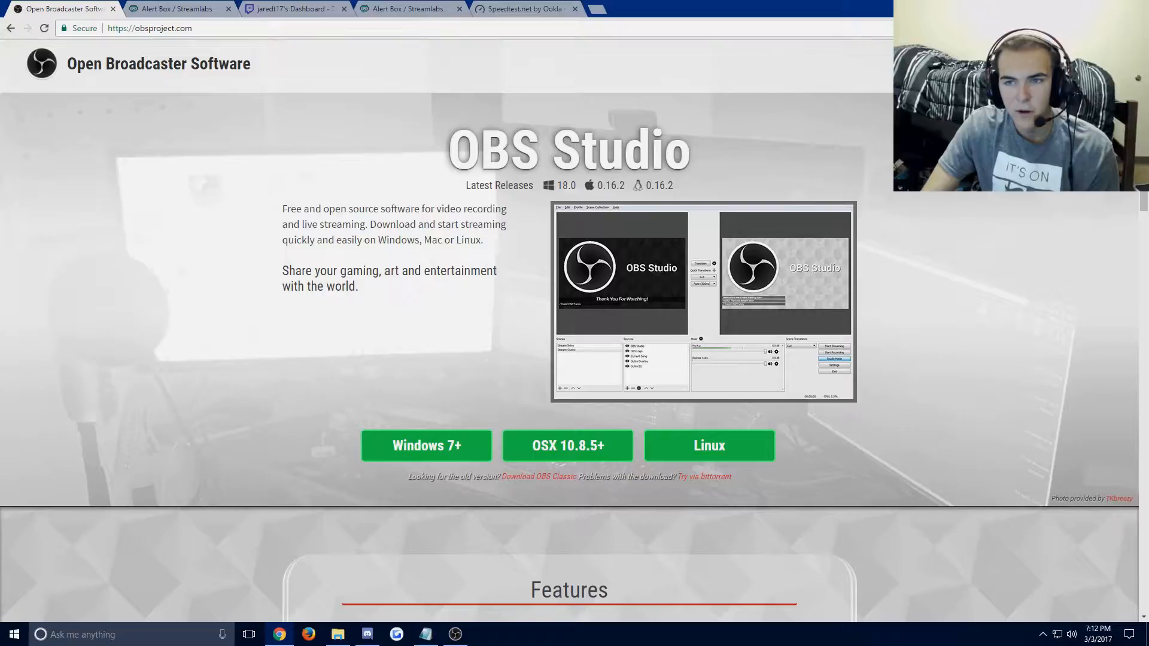
left_click(1066, 7)
mouse_move(389, 26)
left_mouse_down()
mouse_move(393, 153)
mouse_move(409, 52)
mouse_move(395, 27)
left_mouse_up()
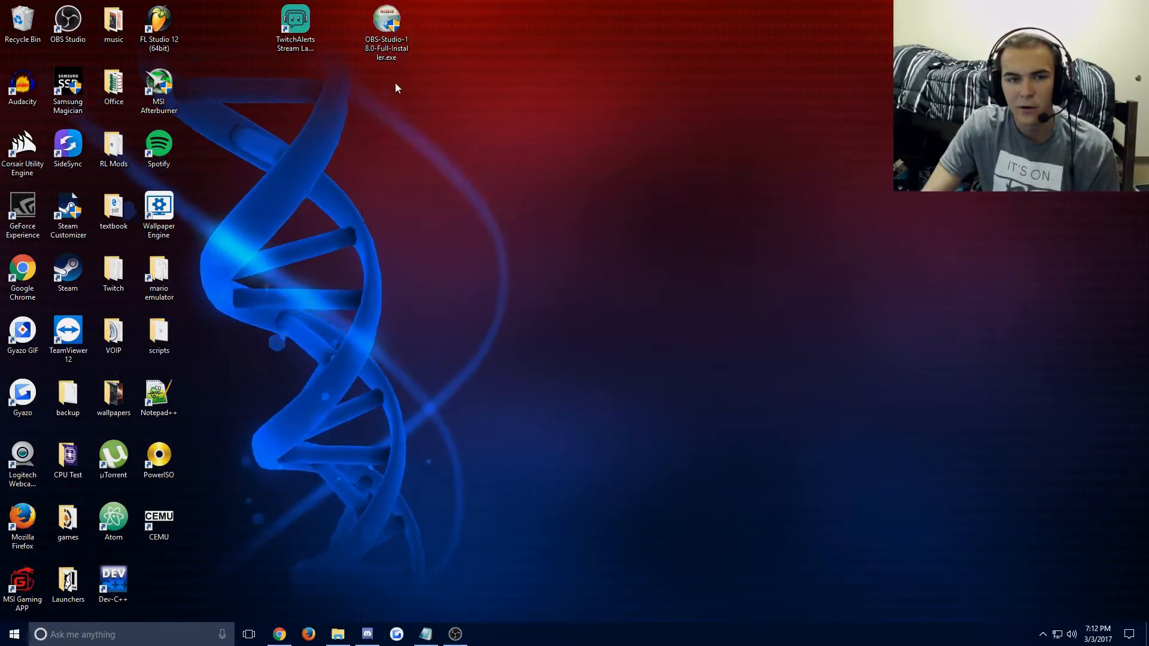
double_click(386, 21)
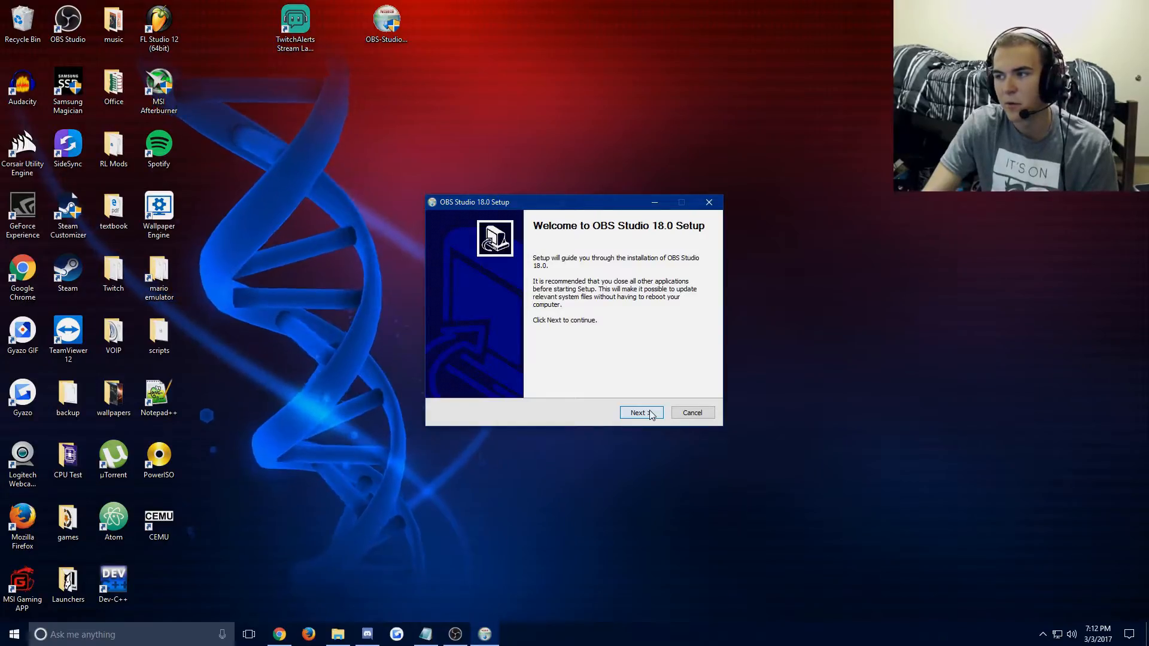
left_click(649, 413)
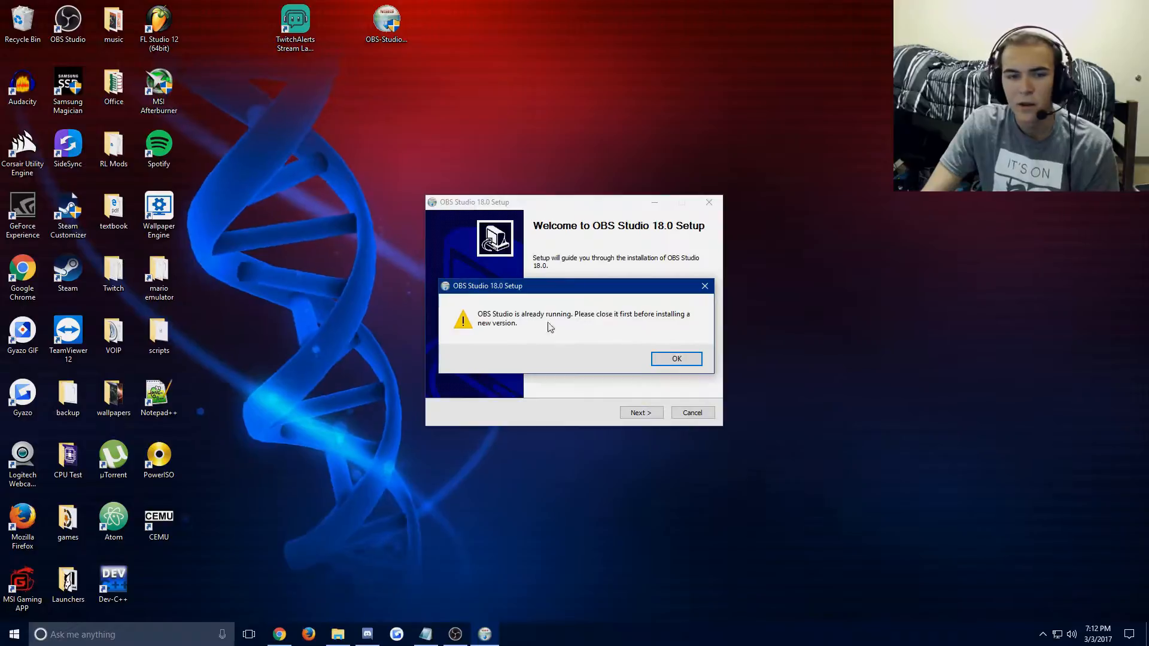
left_click_drag(613, 290, 616, 252)
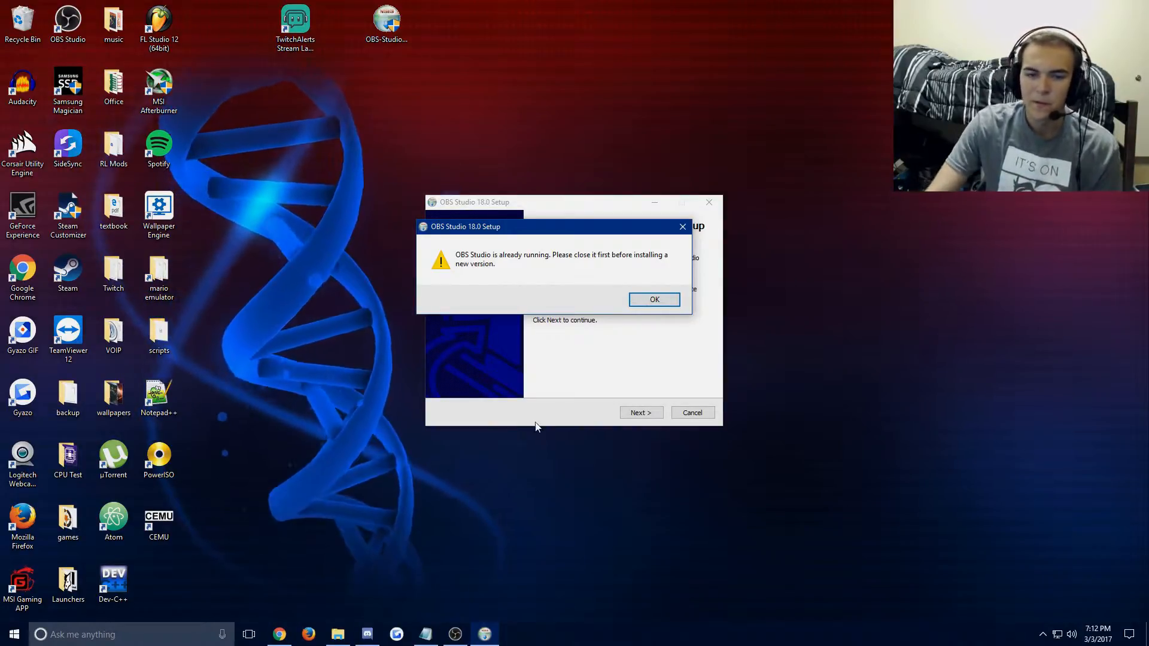
left_click(654, 299)
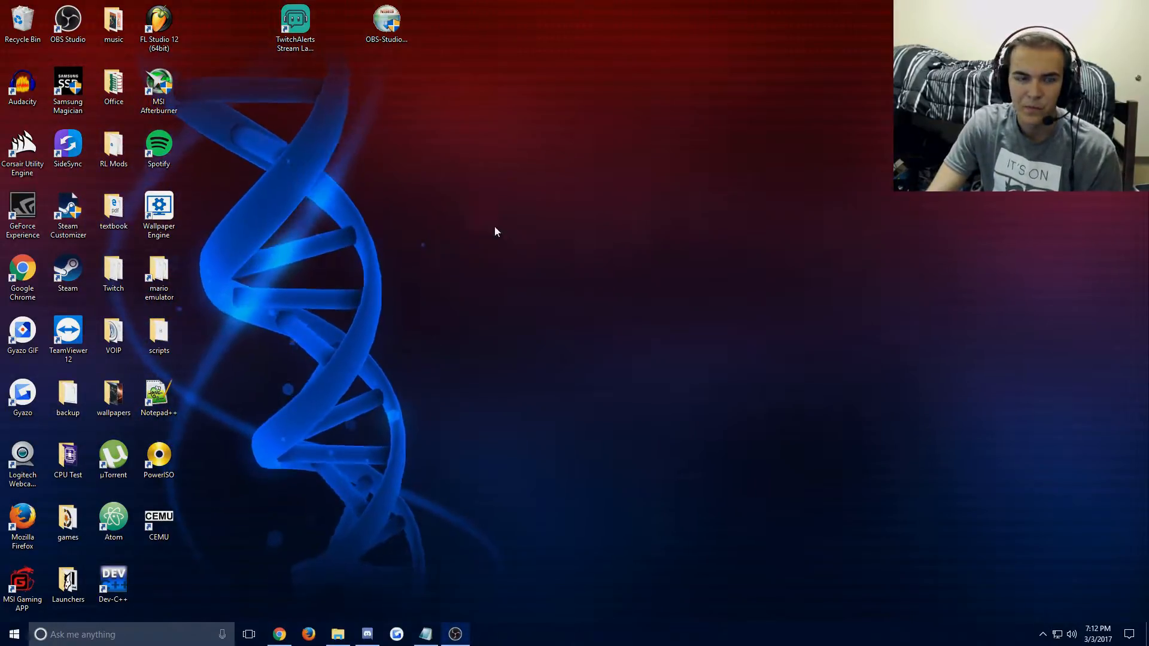
Switch to Chrome and open the Dashboard of the signed-in Twitch account.
left_click(453, 636)
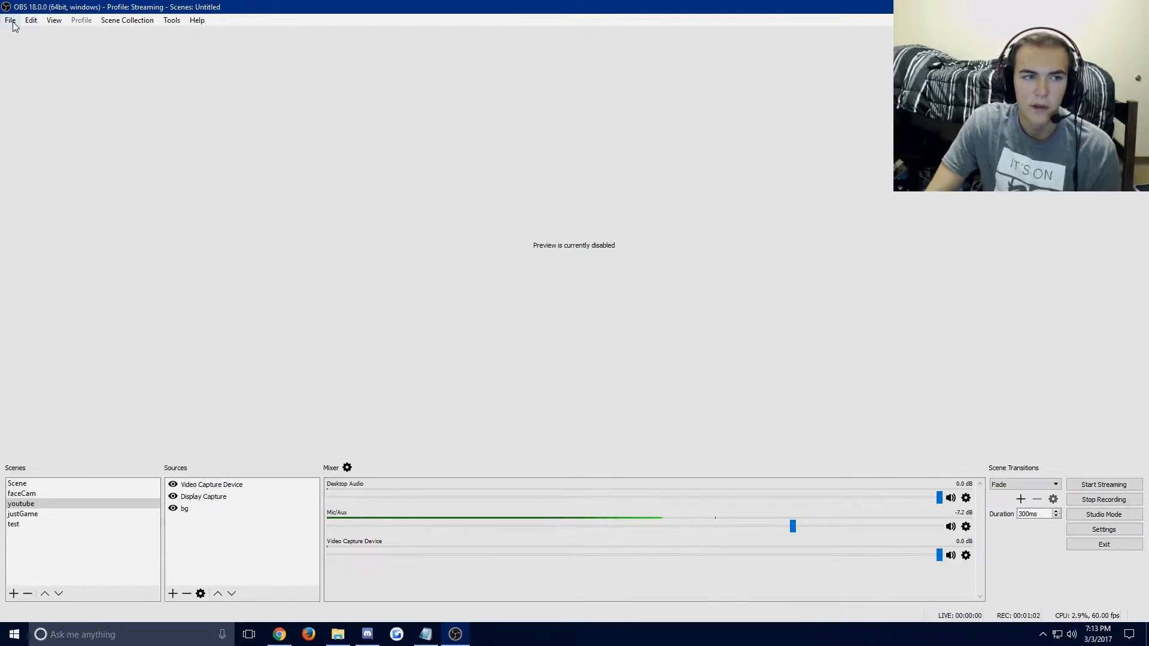
left_click(279, 636)
left_click(270, 9)
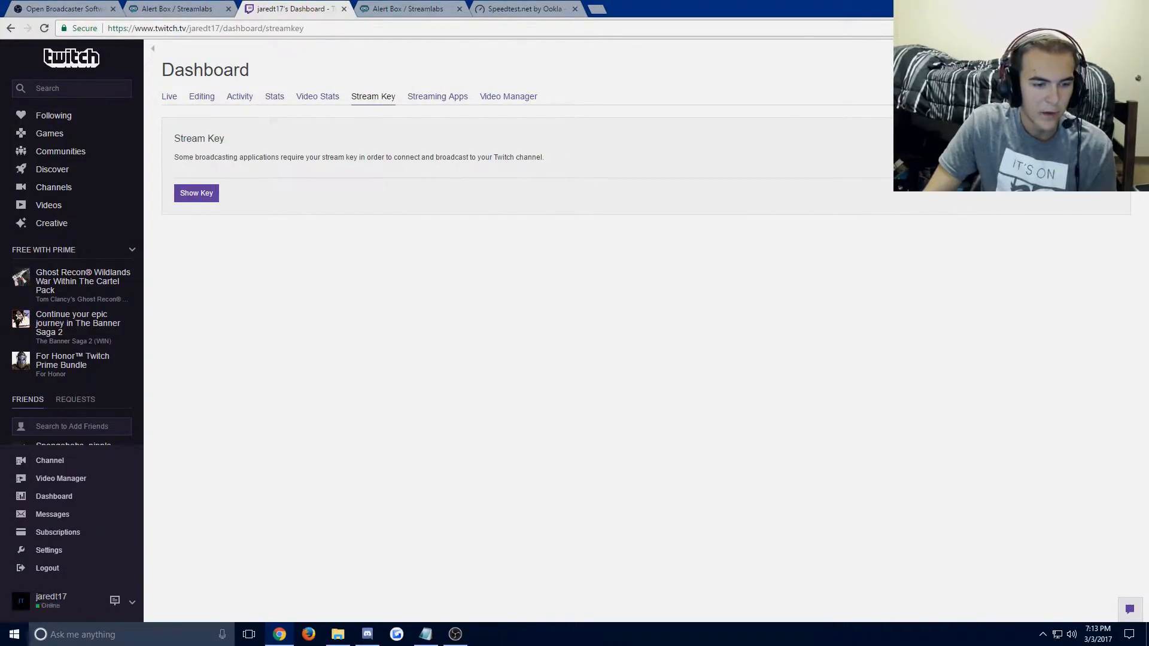
left_click(132, 605)
left_click(132, 606)
left_click(132, 603)
left_click(132, 603)
left_click(66, 498)
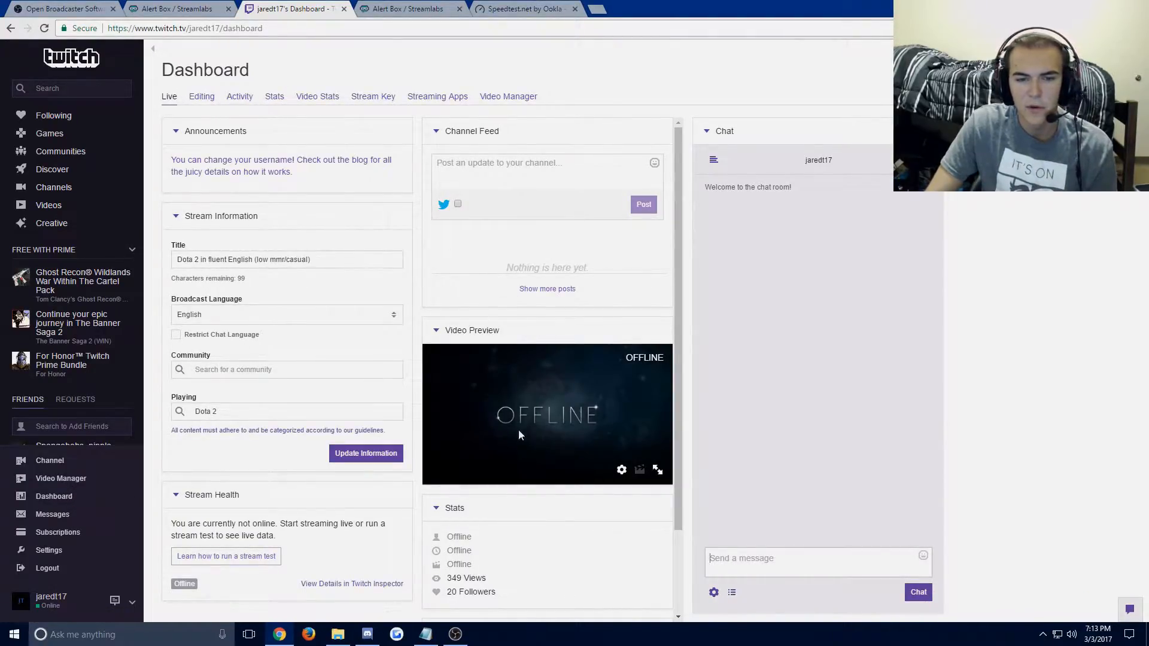
Open the channel's Stream Key page, request the key and close the sharing notice without revealing it.
left_click(373, 99)
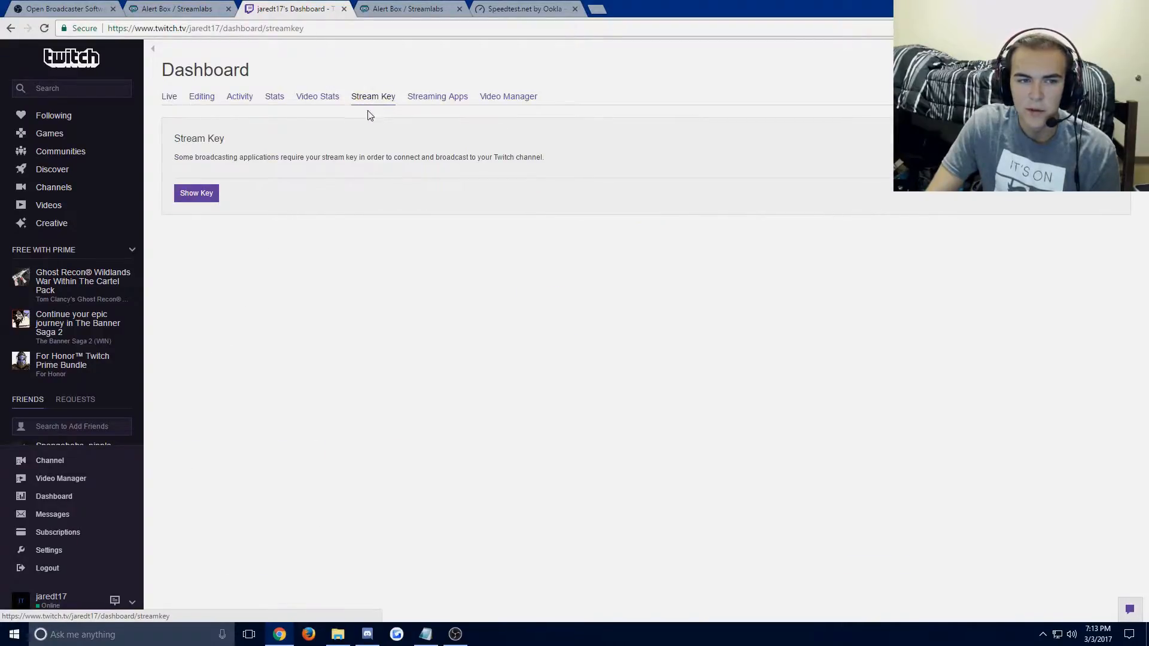
left_click(212, 200)
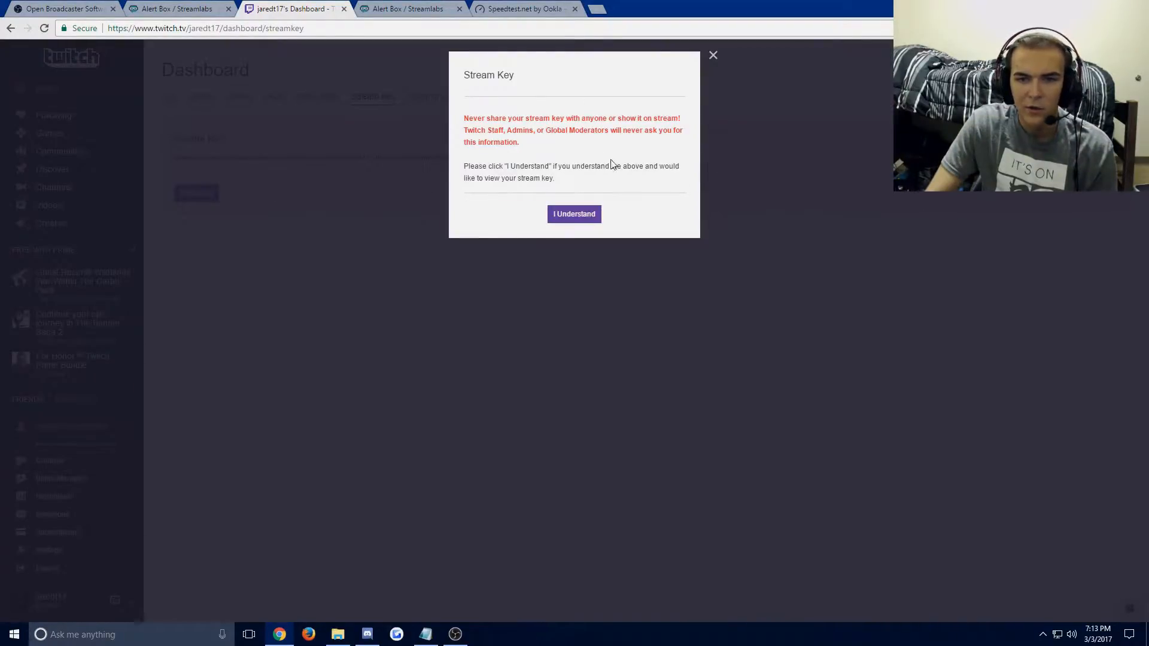
left_click(712, 56)
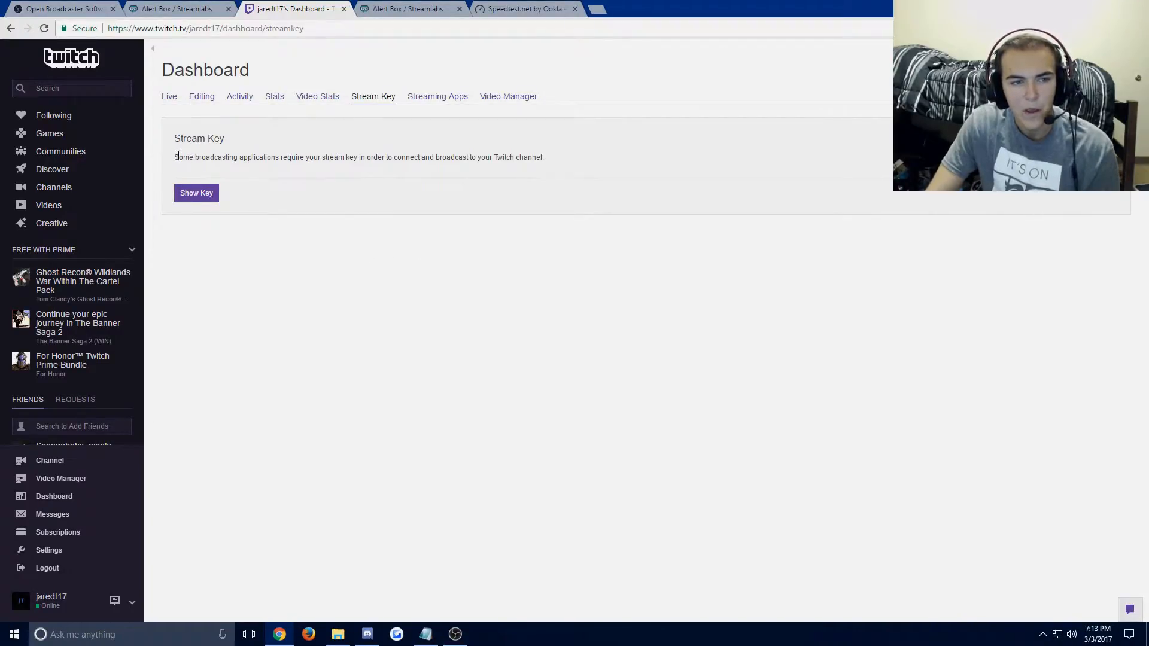
left_click_drag(174, 146, 551, 159)
left_click(551, 159)
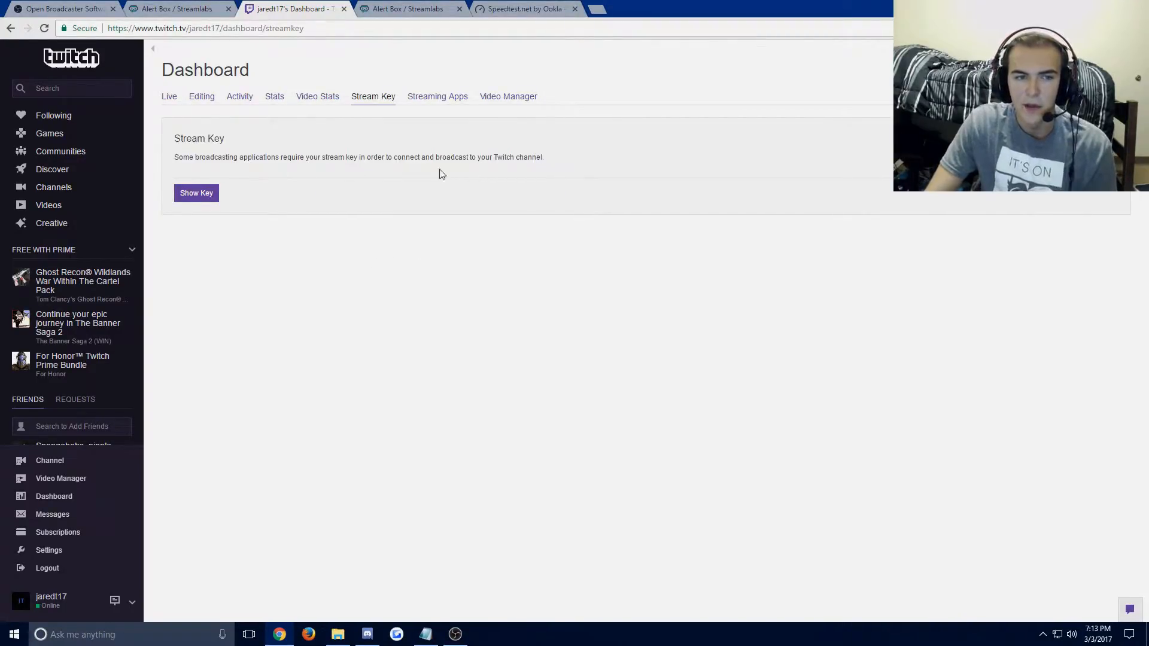
Switch to OBS and examine the stream type, service, server and stream key field in the Stream settings.
left_click(455, 634)
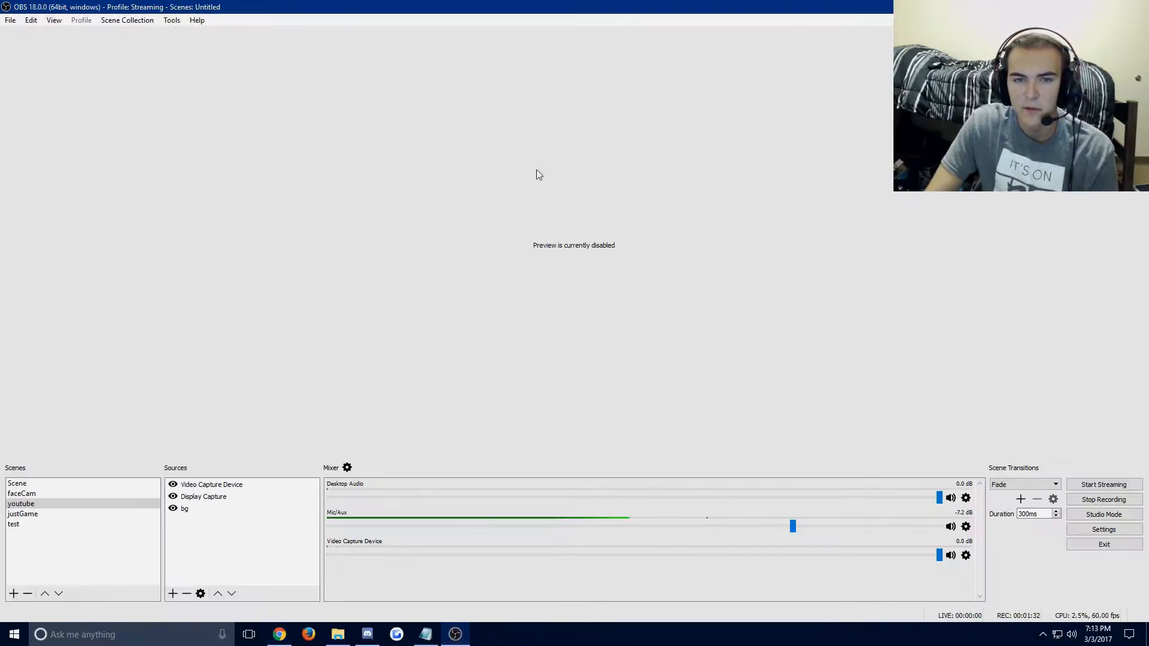
left_click(10, 21)
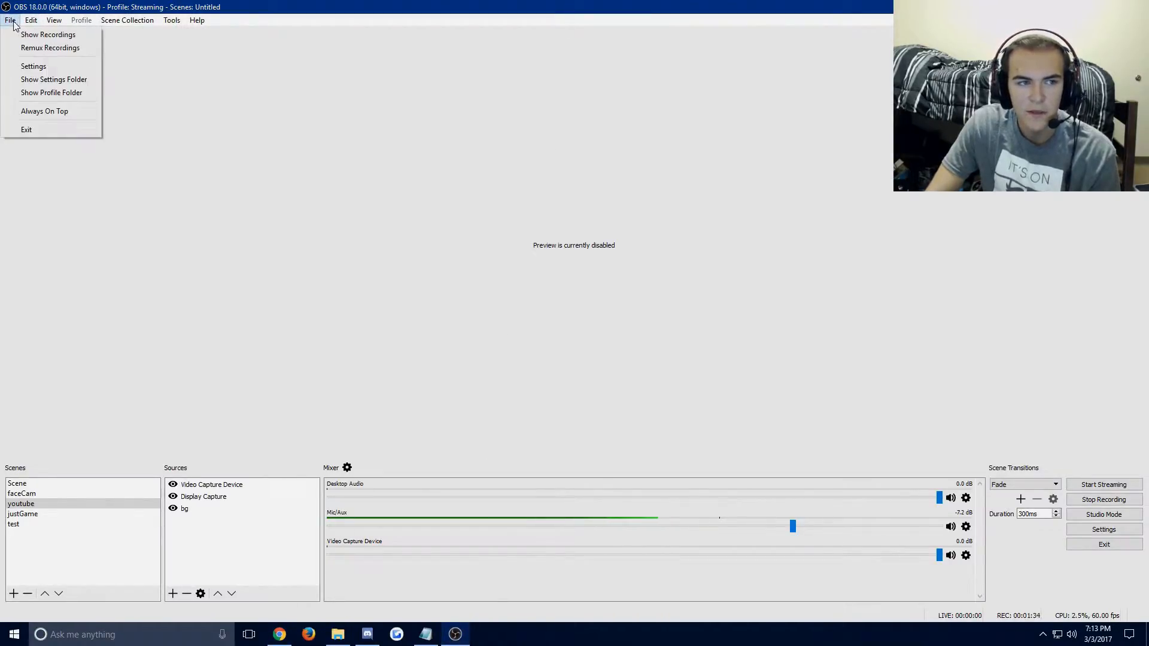
left_click(34, 67)
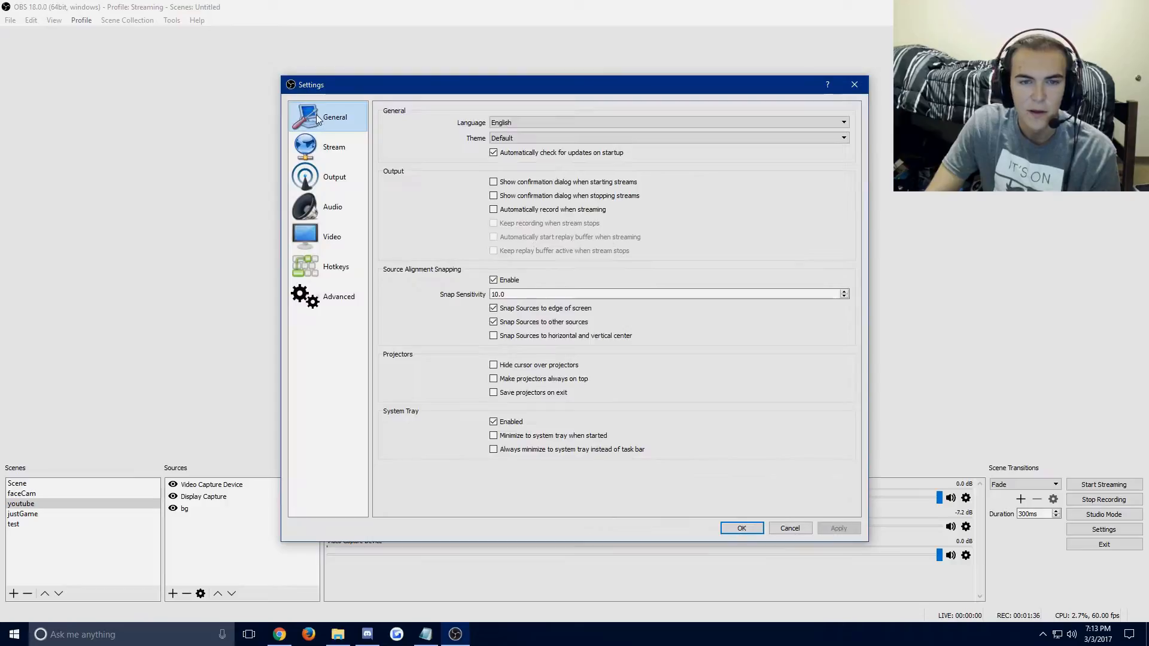
left_click(332, 147)
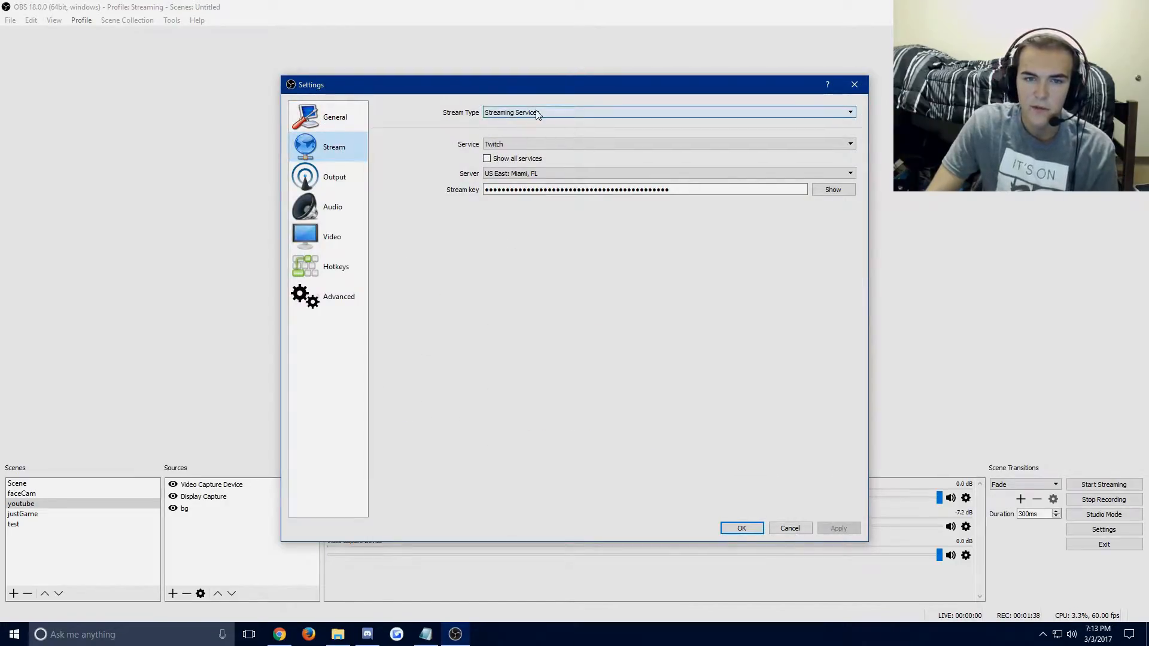
left_click(538, 113)
left_click(537, 113)
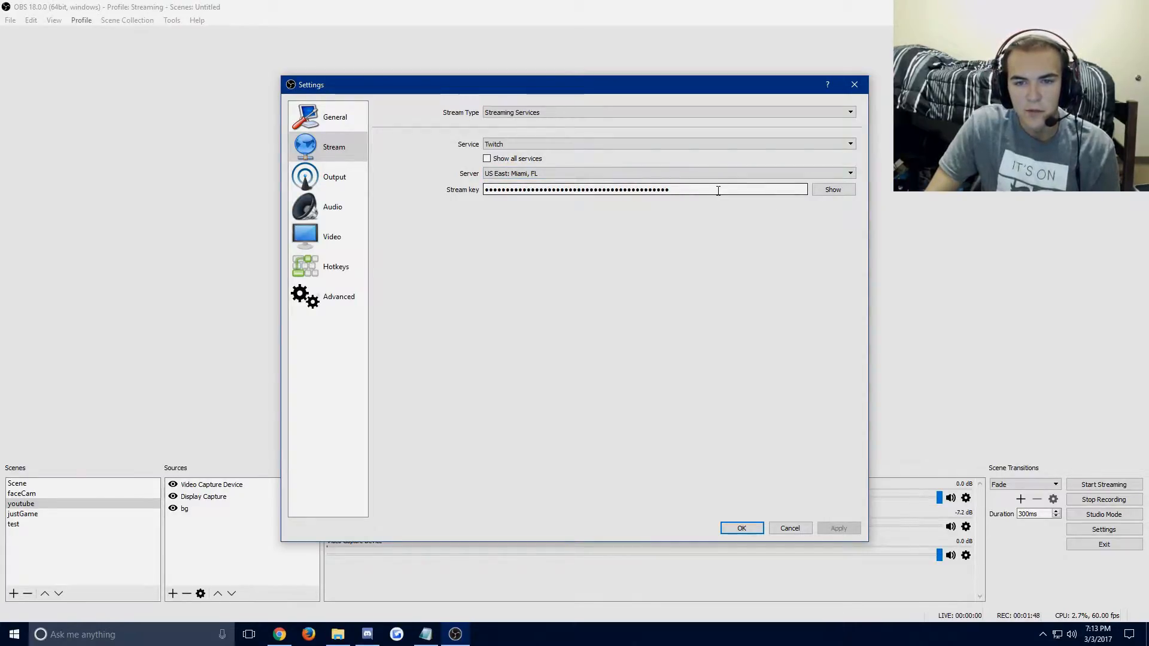
left_click_drag(715, 191, 401, 215)
left_click(638, 227)
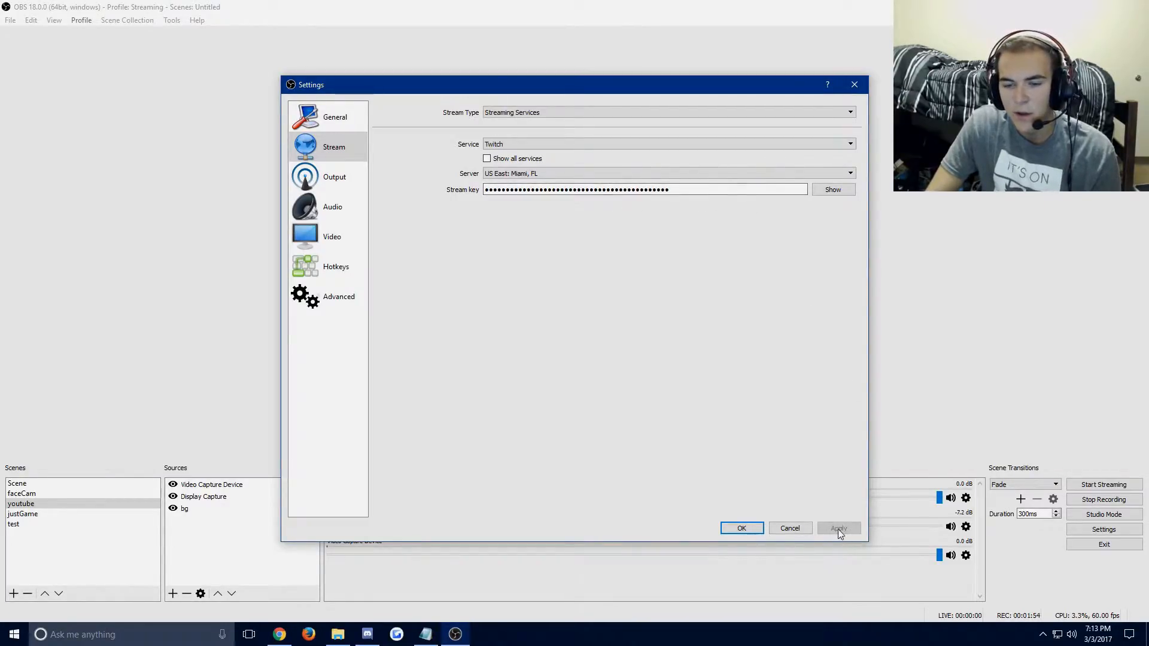
Show the streaming Output settings and select the value of the bitrate.
left_click(350, 175)
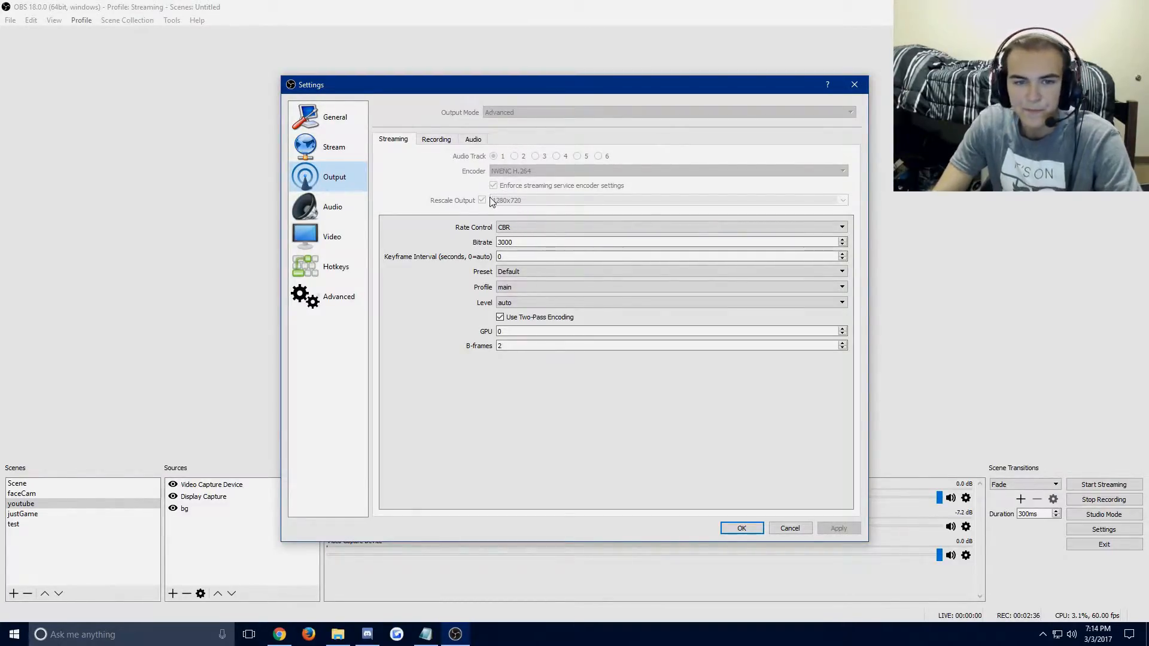
left_click(511, 241)
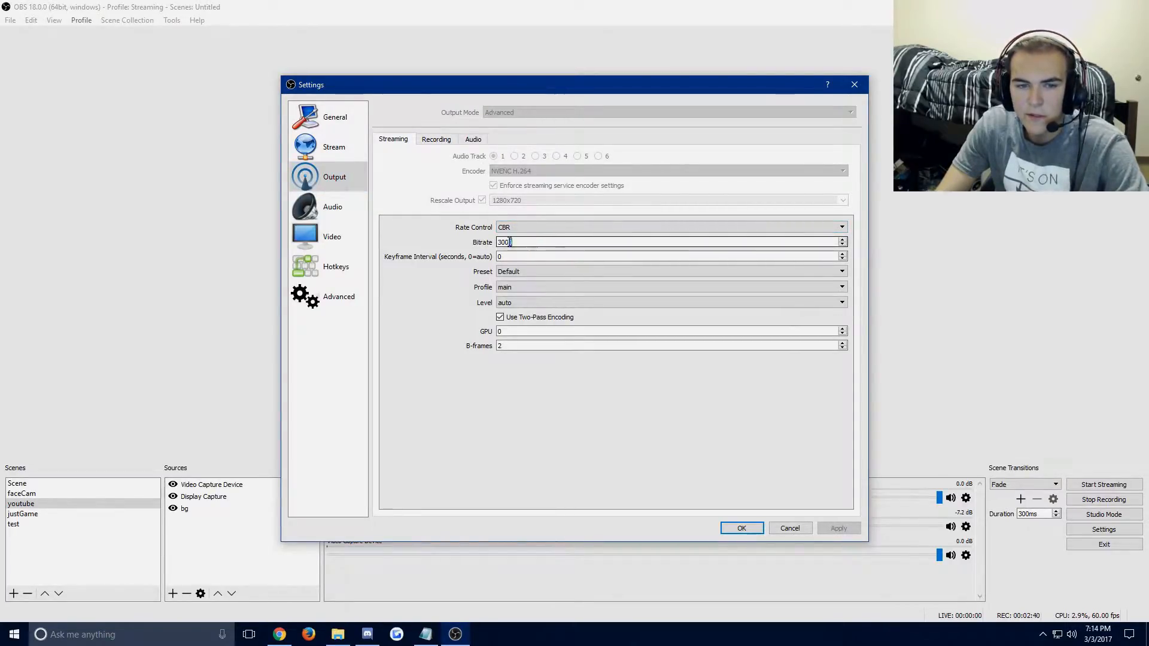
left_click(533, 244)
left_click_drag(498, 245, 509, 246)
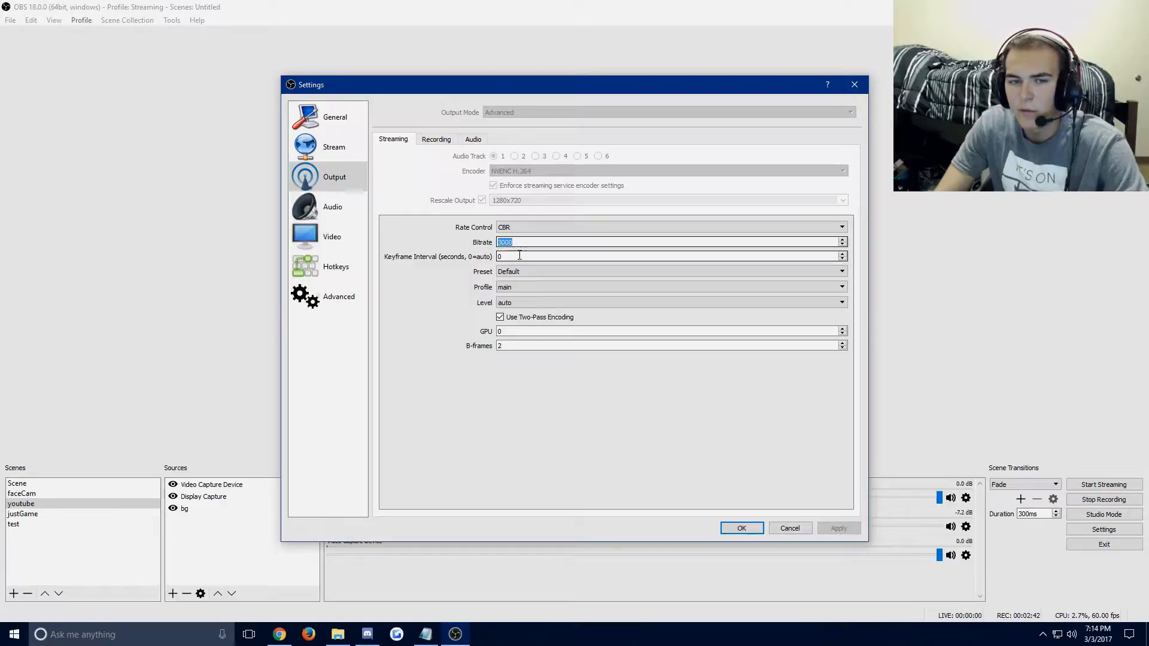
Check the upload speed on Speedtest.net in Chrome and return to the OBS Output settings.
left_click(279, 635)
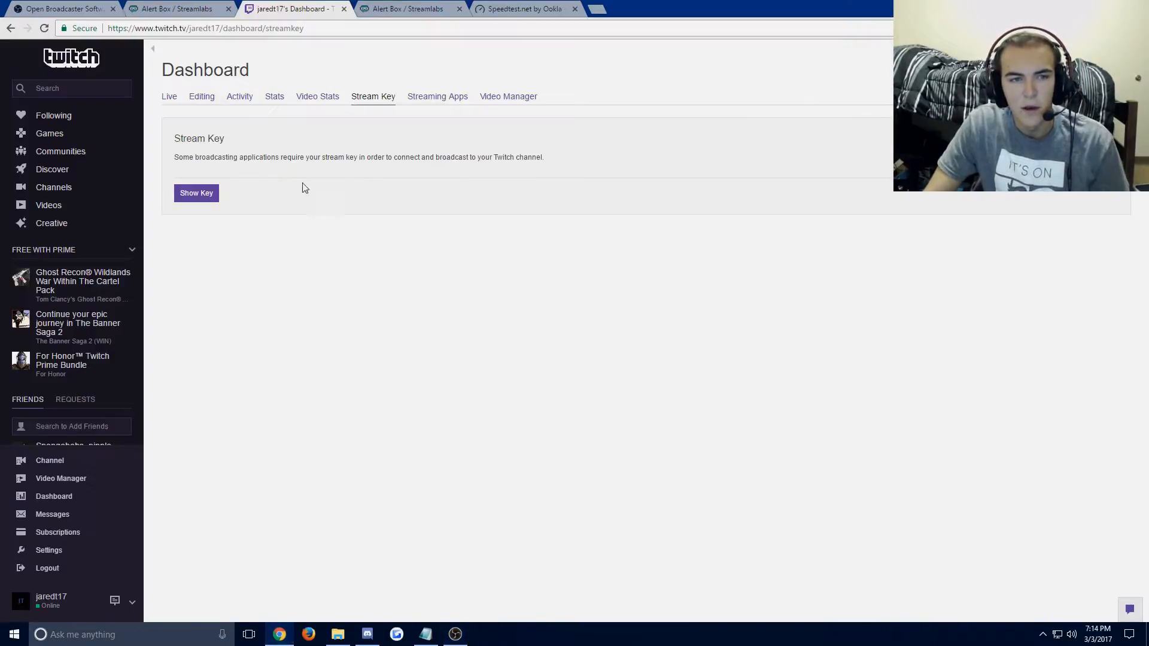
left_click(515, 8)
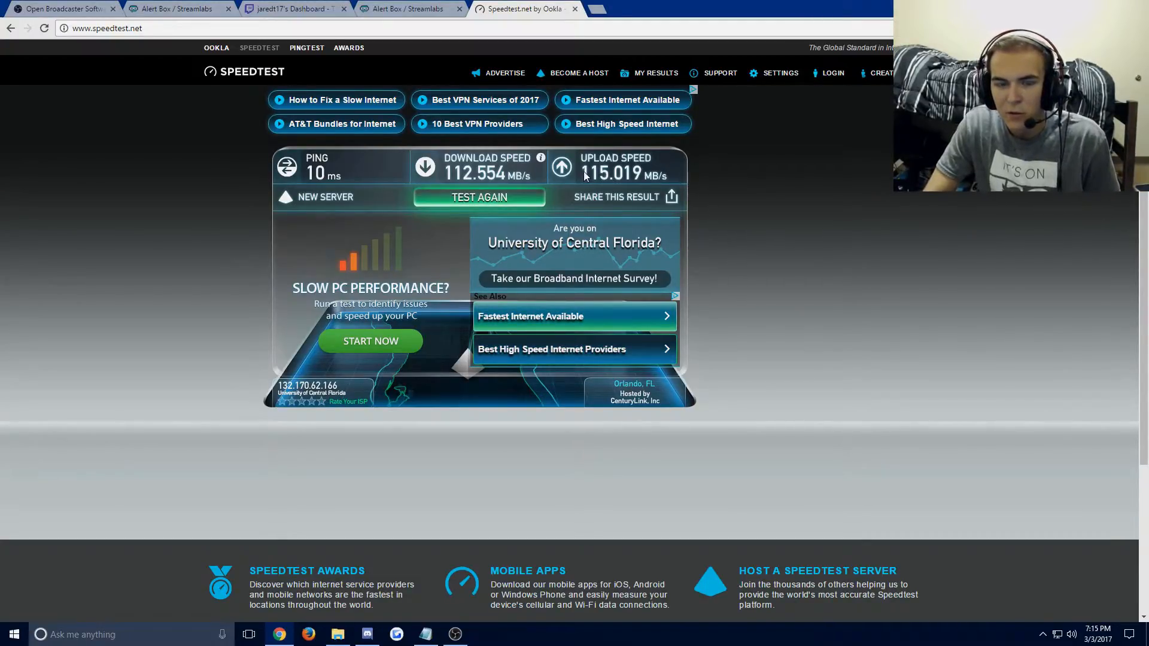
left_click(446, 637)
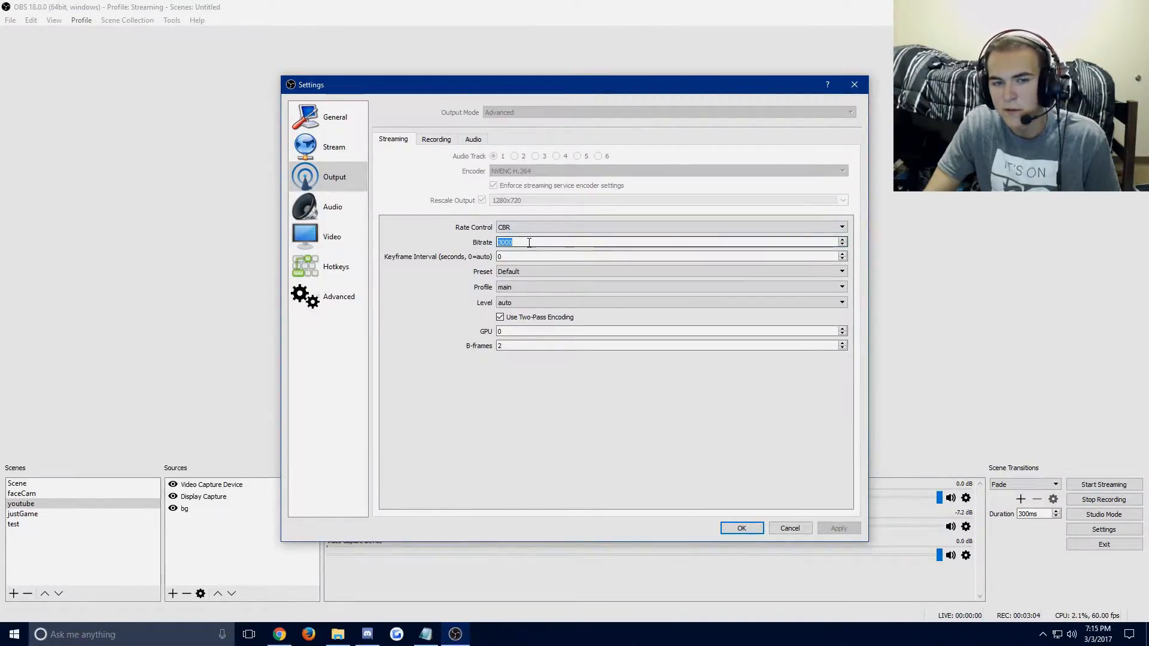
left_click(280, 634)
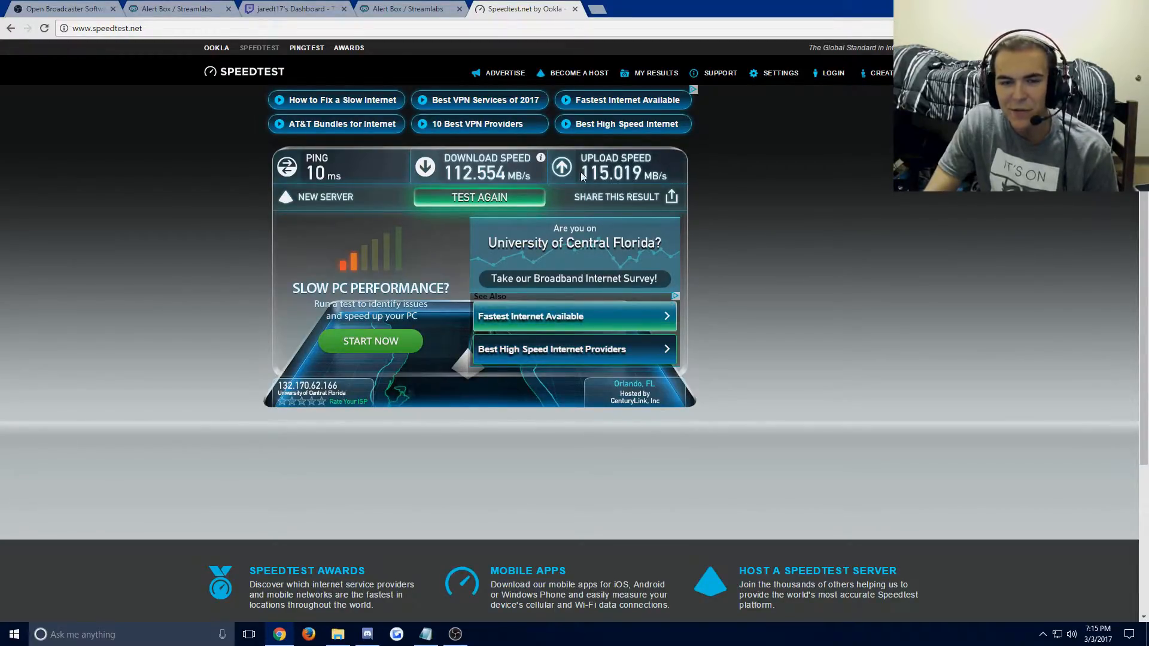
key("alt+Tab")
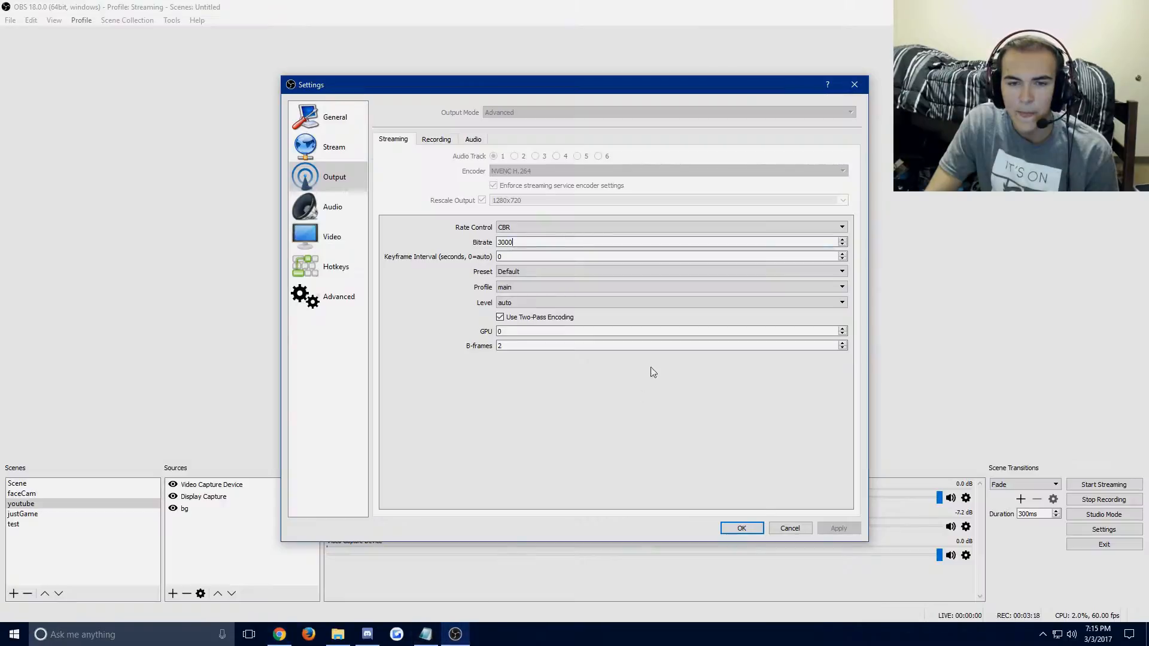
Try streaming bitrates of 3000 and 20000, clearing each value again.
left_click_drag(526, 241, 470, 244)
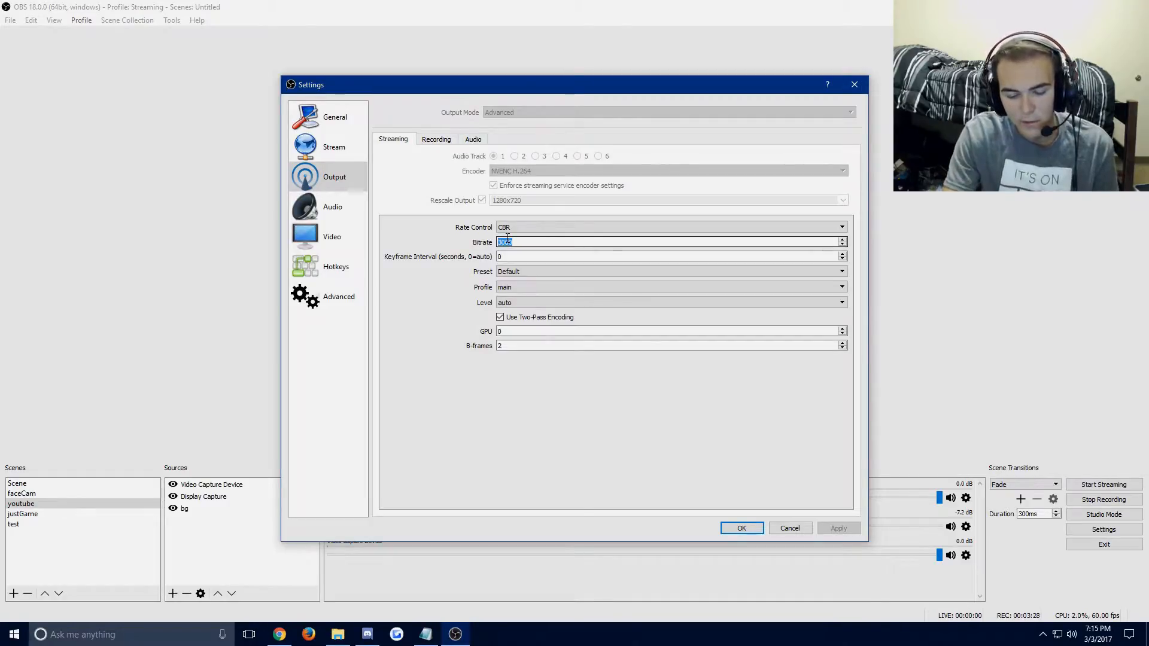
type("300")
type("0")
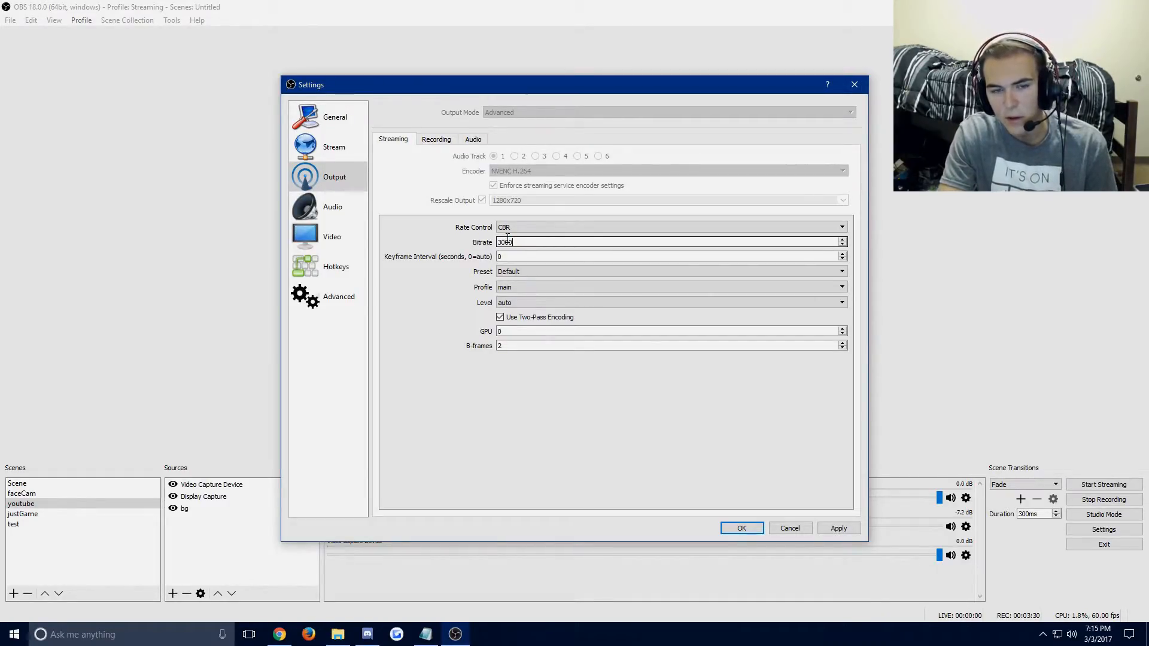
key("BackSpace")
key("BackSpace")
key("BackSpace")
key("BackSpace")
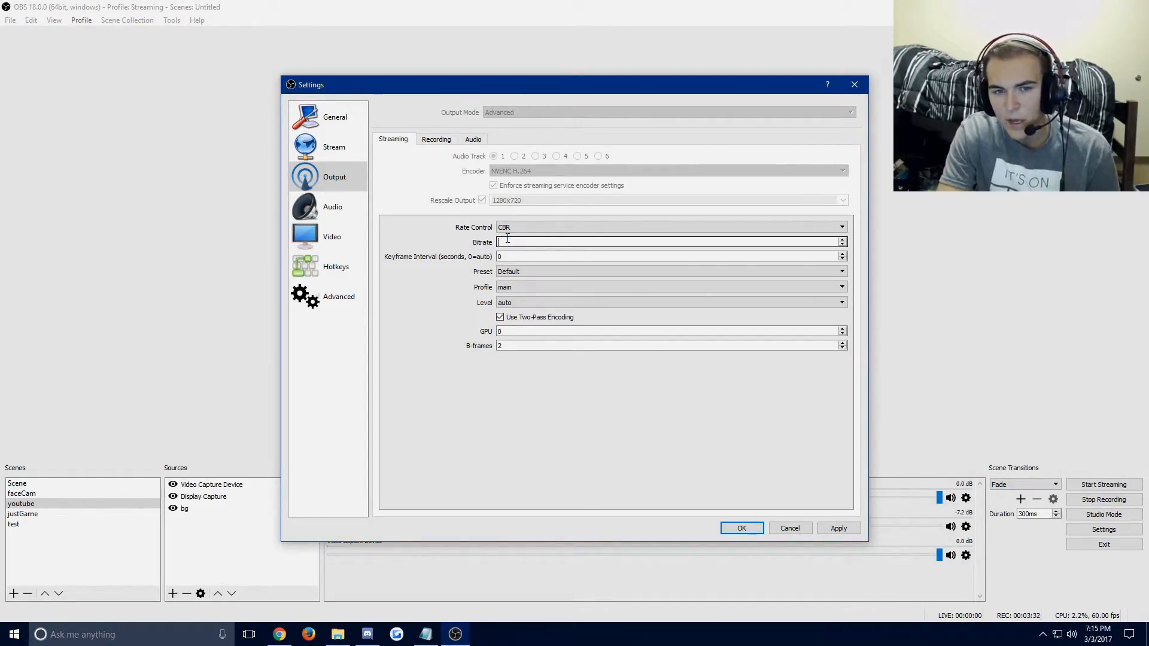
type("20000")
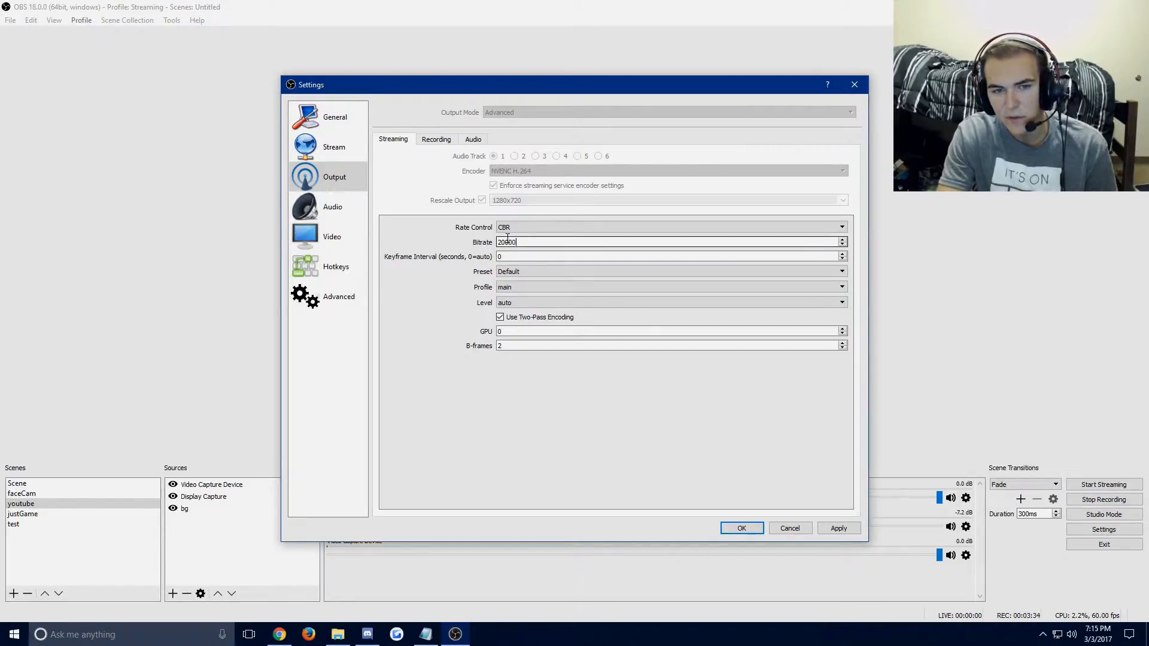
key("BackSpace")
key("BackSpace")
key("BackSpace")
key("BackSpace")
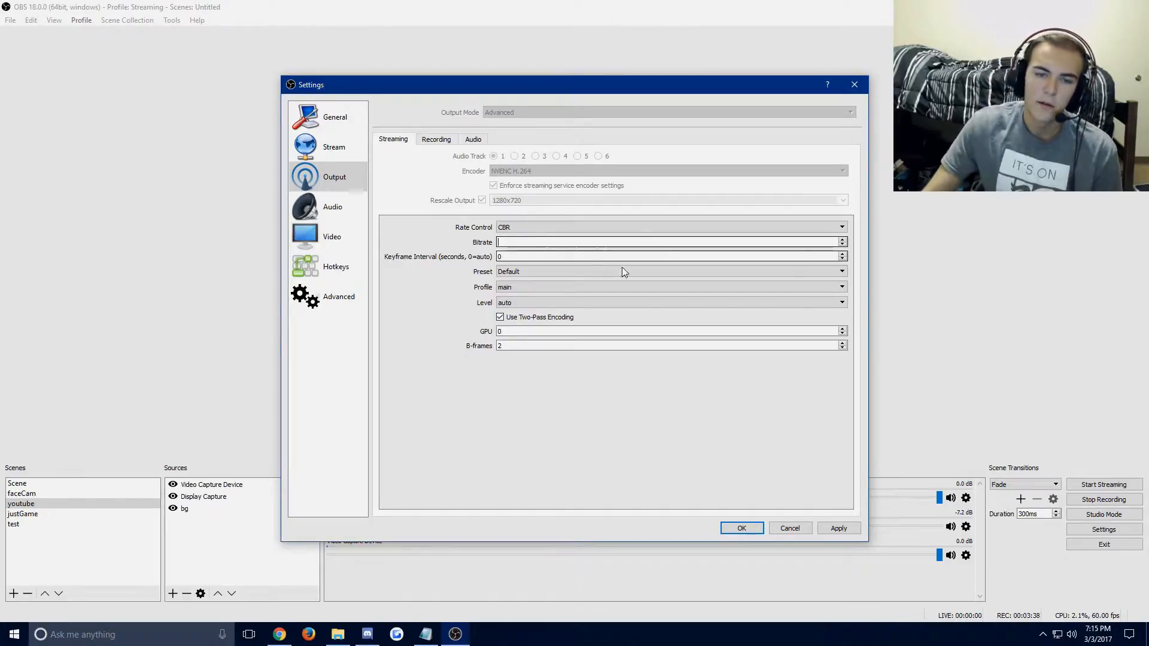
Try a streaming bitrate of 2500, and replace it with 3000.
type("2500")
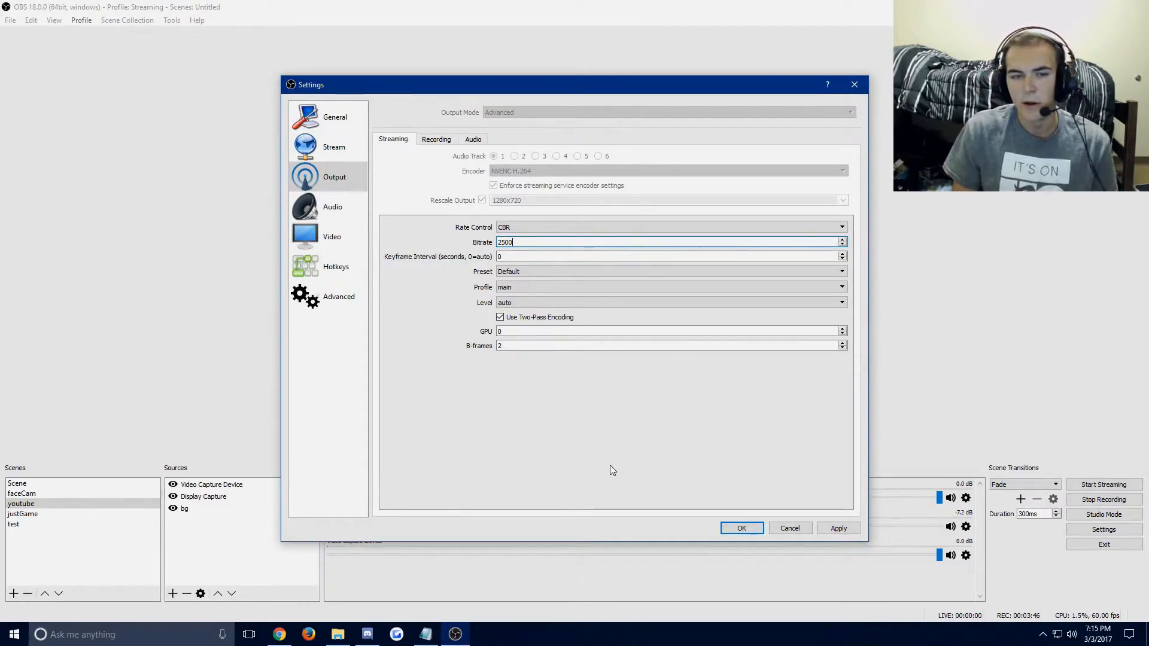
key("BackSpace")
key("BackSpace")
key("BackSpace")
key("BackSpace")
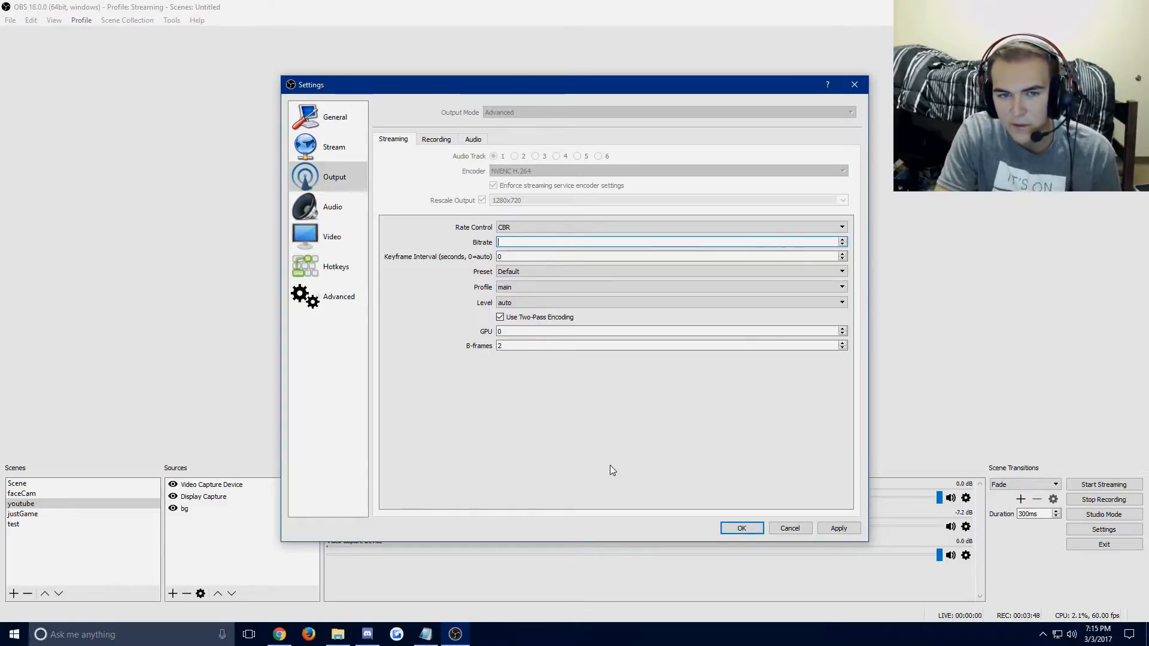
type("3000")
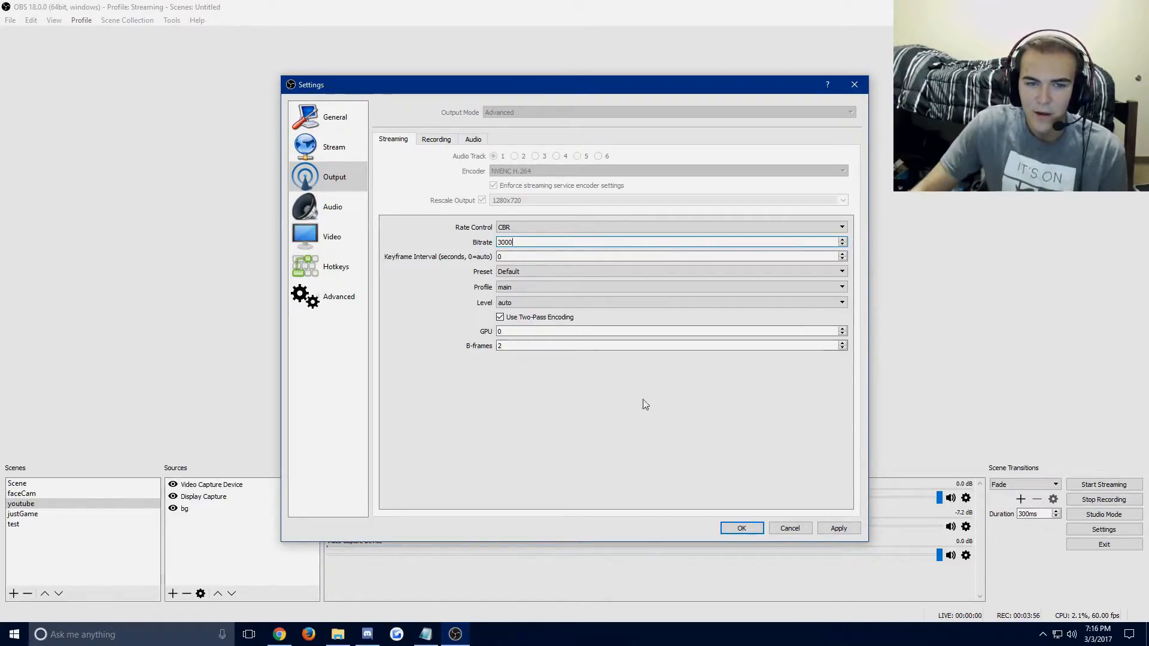
Examine the streaming bitrate value and the available encoder presets, leaving the preset on Default.
left_click_drag(530, 243, 490, 246)
left_click(530, 242)
left_click(542, 242)
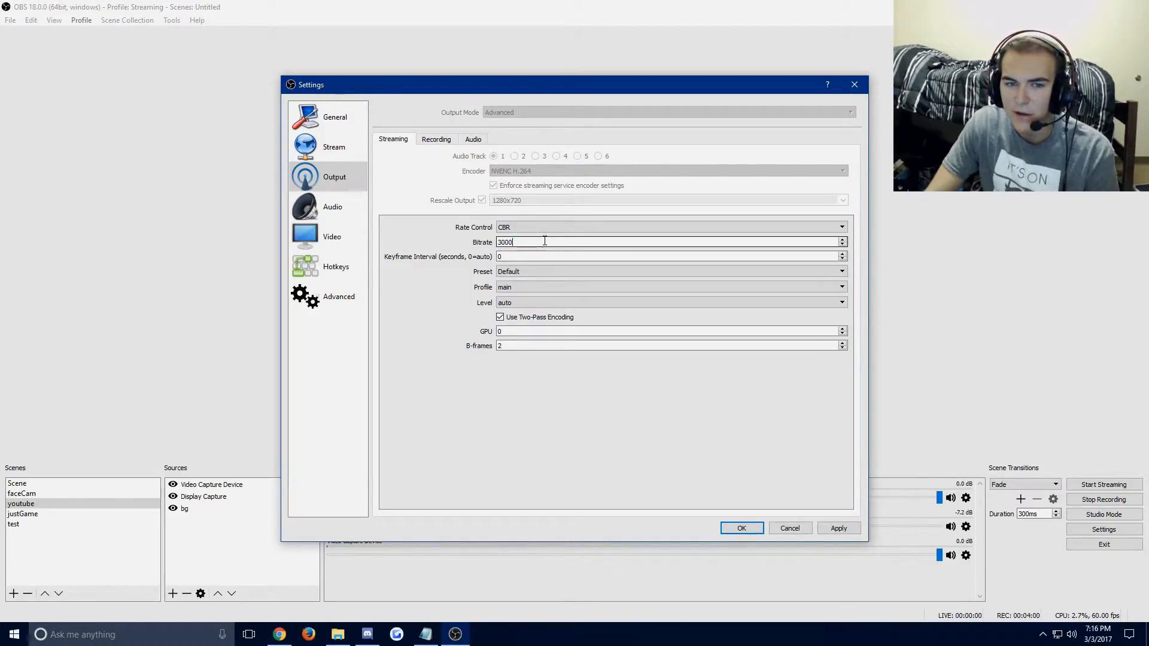
left_click(536, 274)
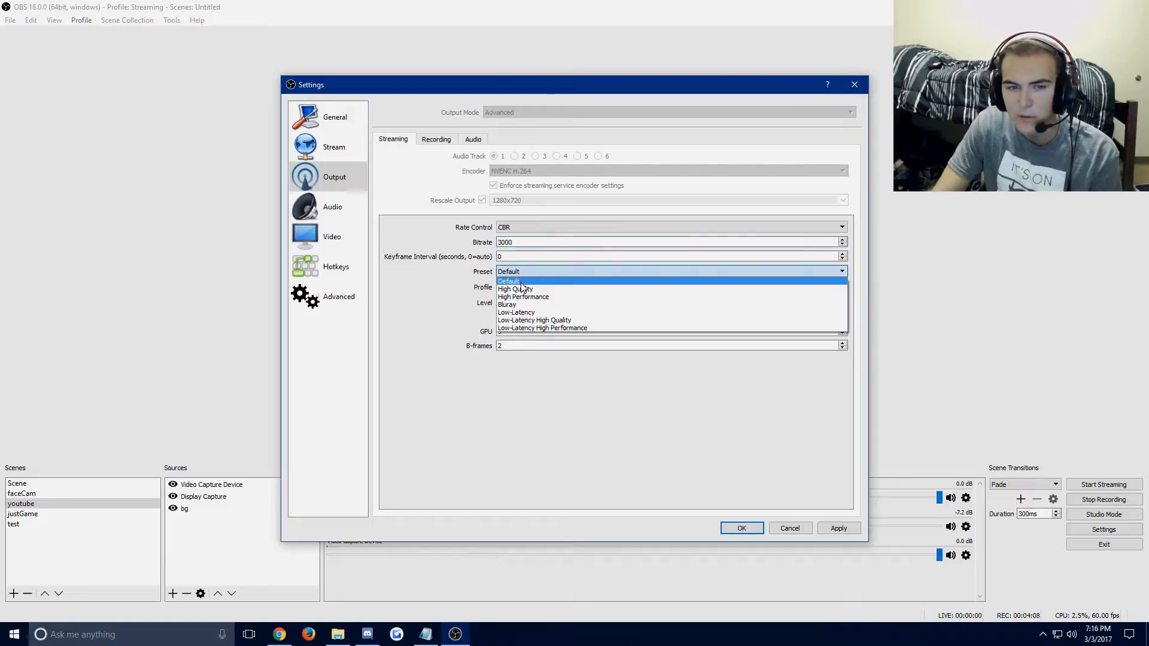
left_click(439, 290)
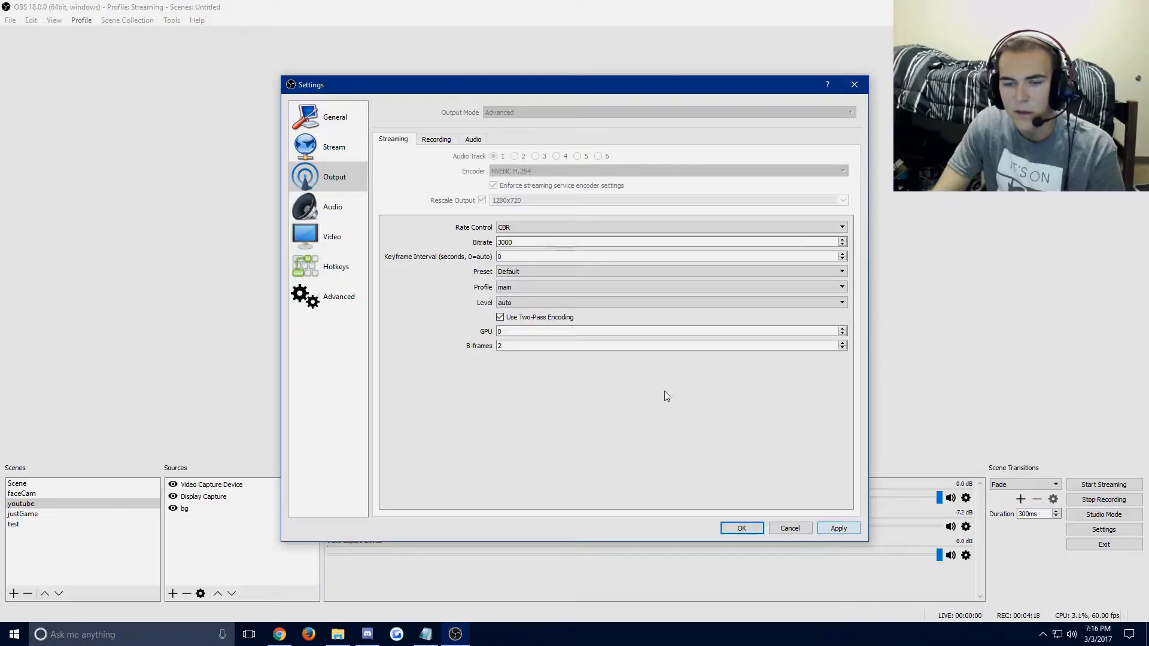
Compare the Recording output settings with the Streaming output settings, ending on the Recording ones.
left_click(454, 141)
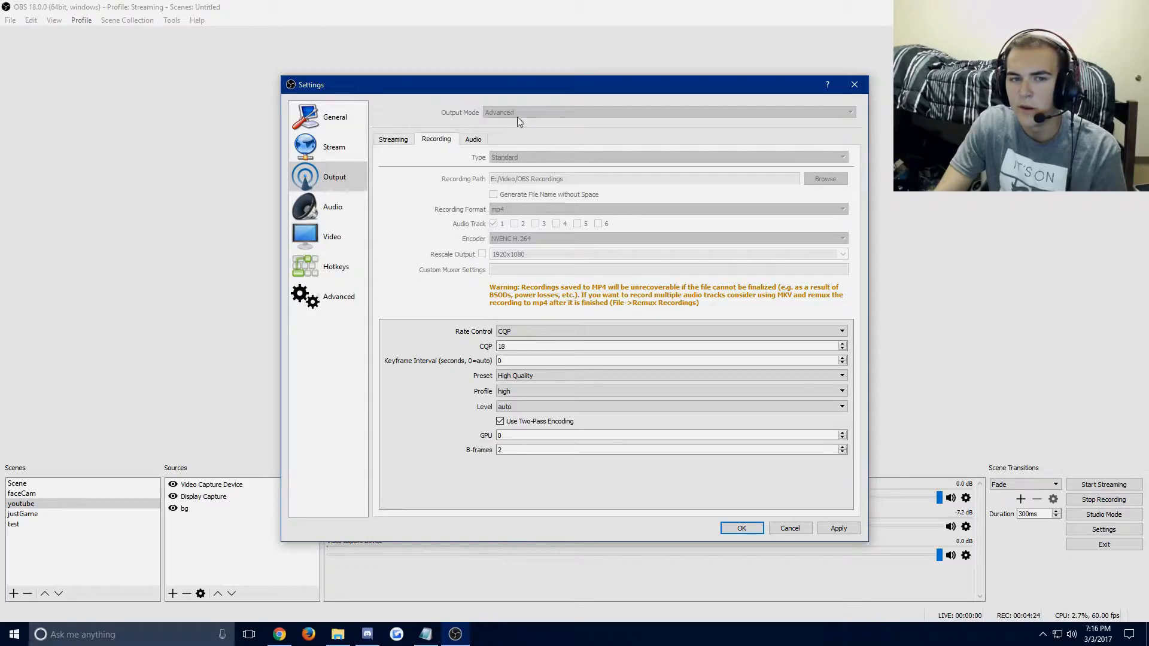
left_click(395, 141)
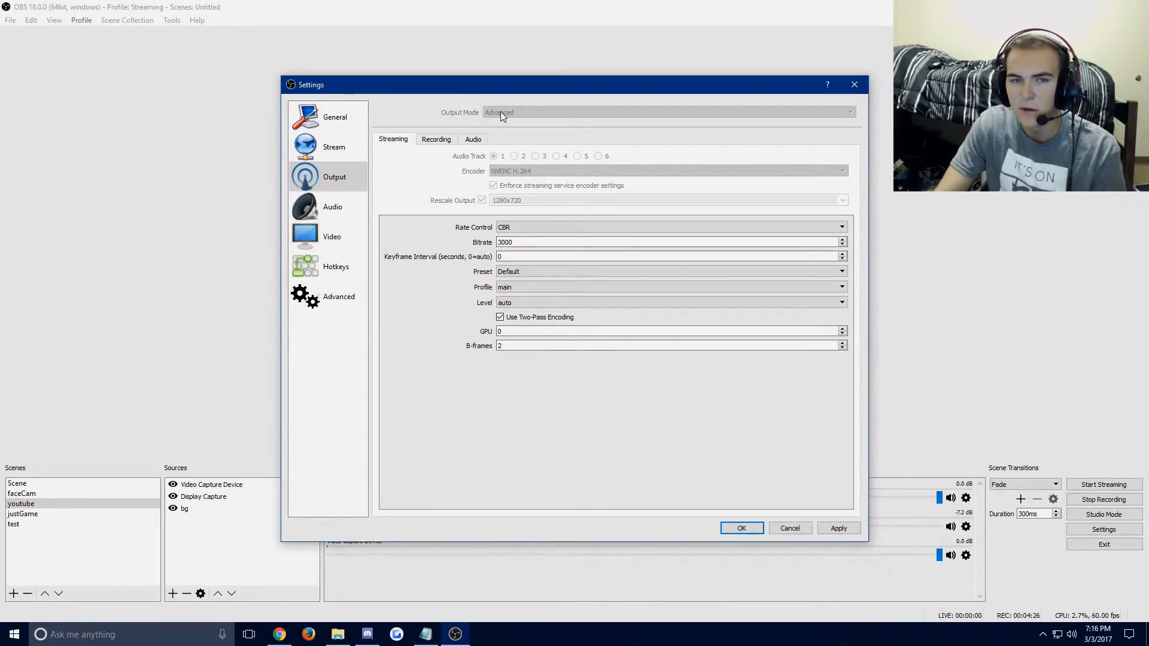
left_click(445, 139)
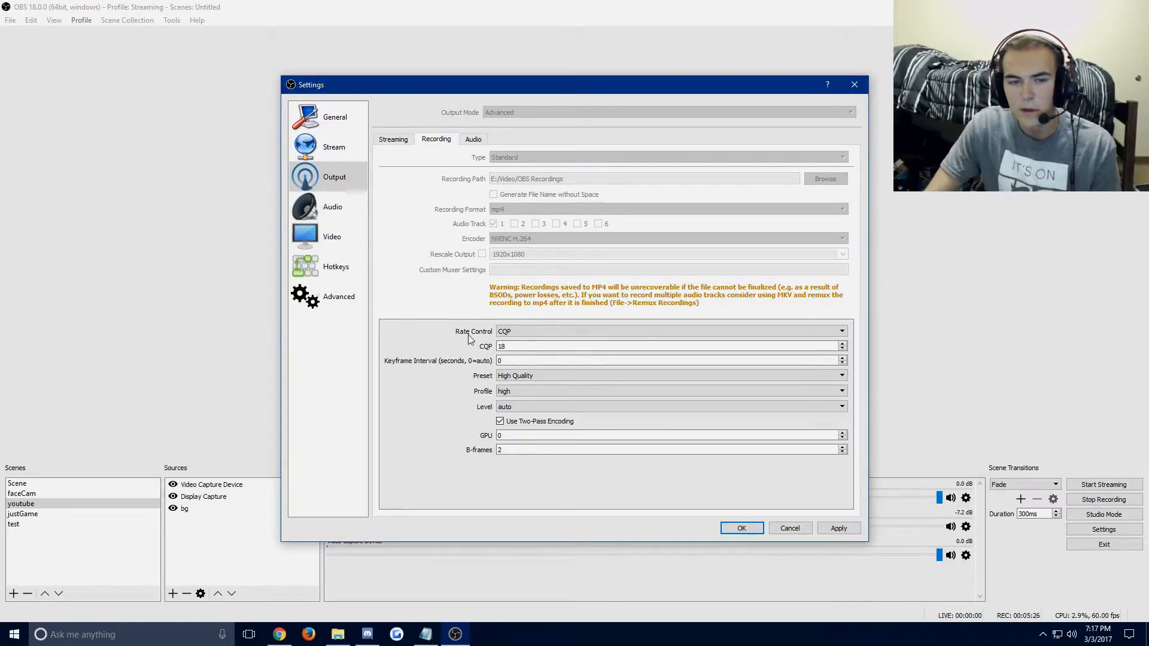
Examine the CQP value in the Recording output settings.
double_click(502, 346)
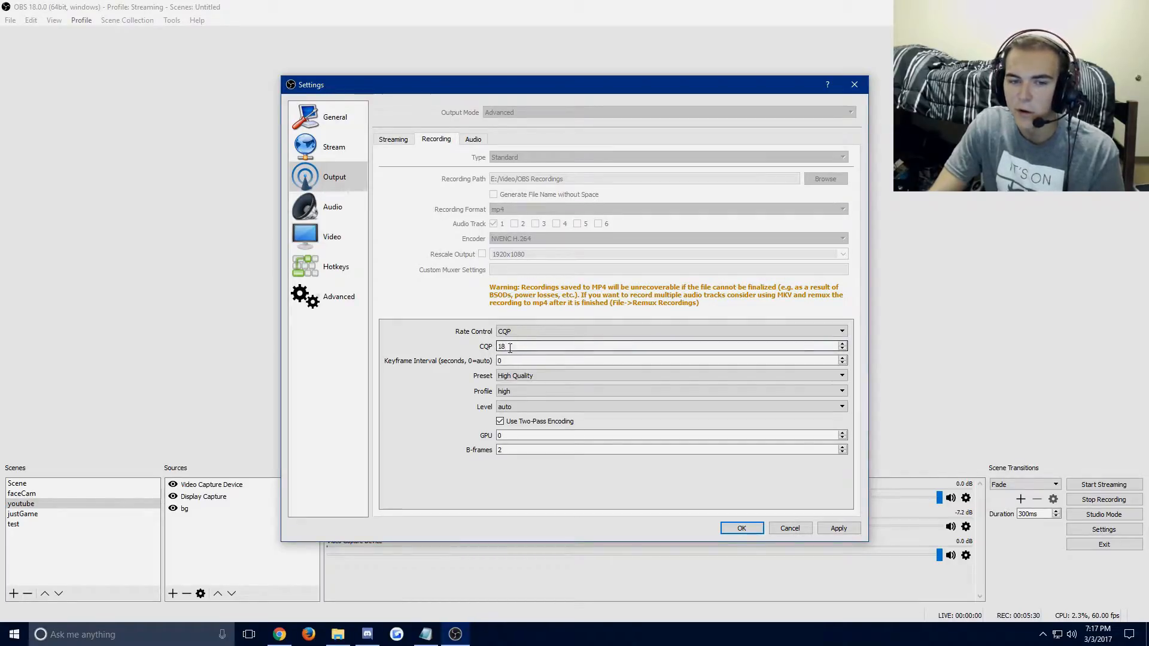
left_click(518, 346)
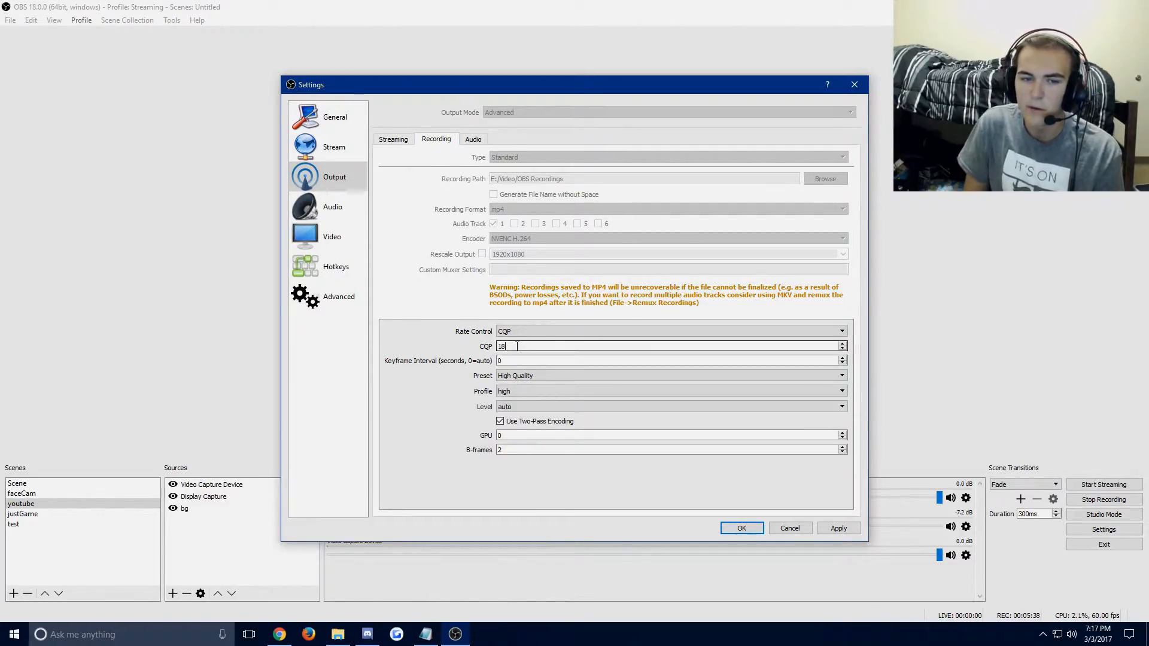
double_click(519, 346)
left_click(519, 346)
left_click_drag(516, 346, 496, 353)
left_click(505, 347)
left_click(508, 347)
left_click(514, 346)
left_click(508, 348)
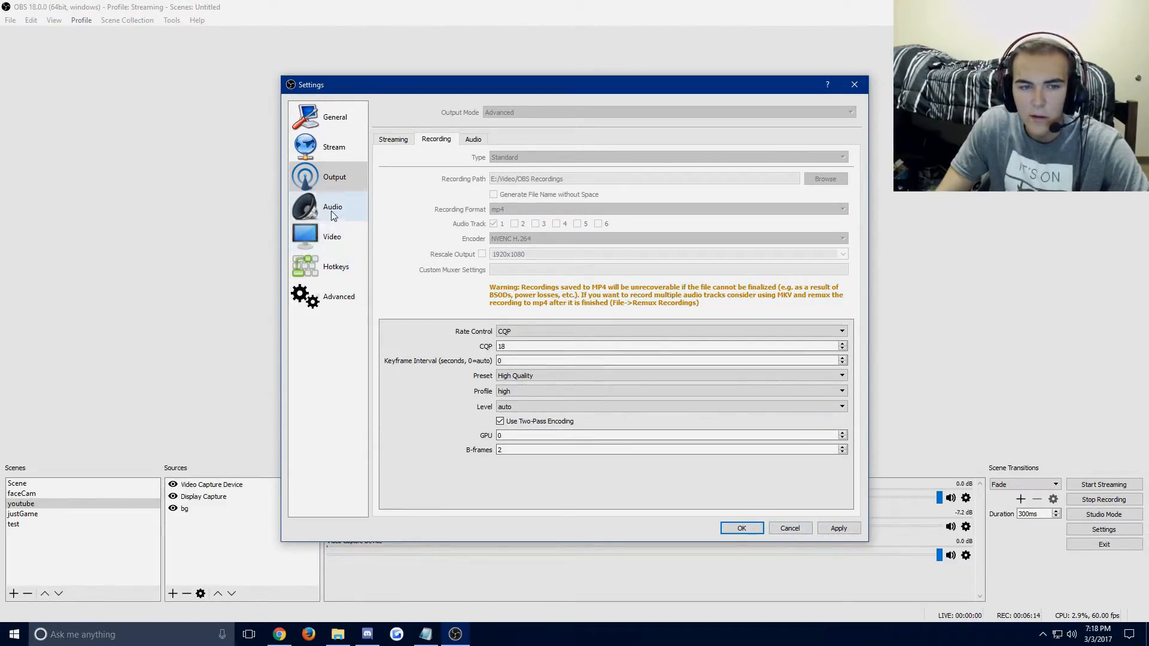
Compare the Video resolution and FPS settings with the streaming rescale resolution, and close the settings.
left_click(331, 237)
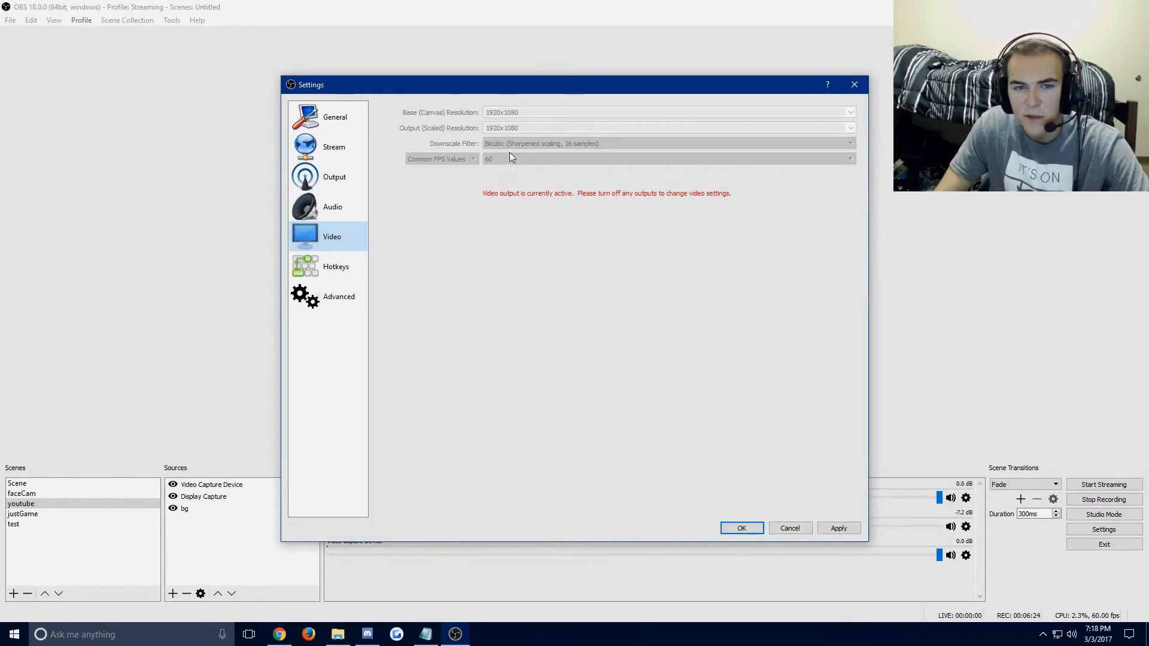
left_click(334, 176)
left_click(394, 139)
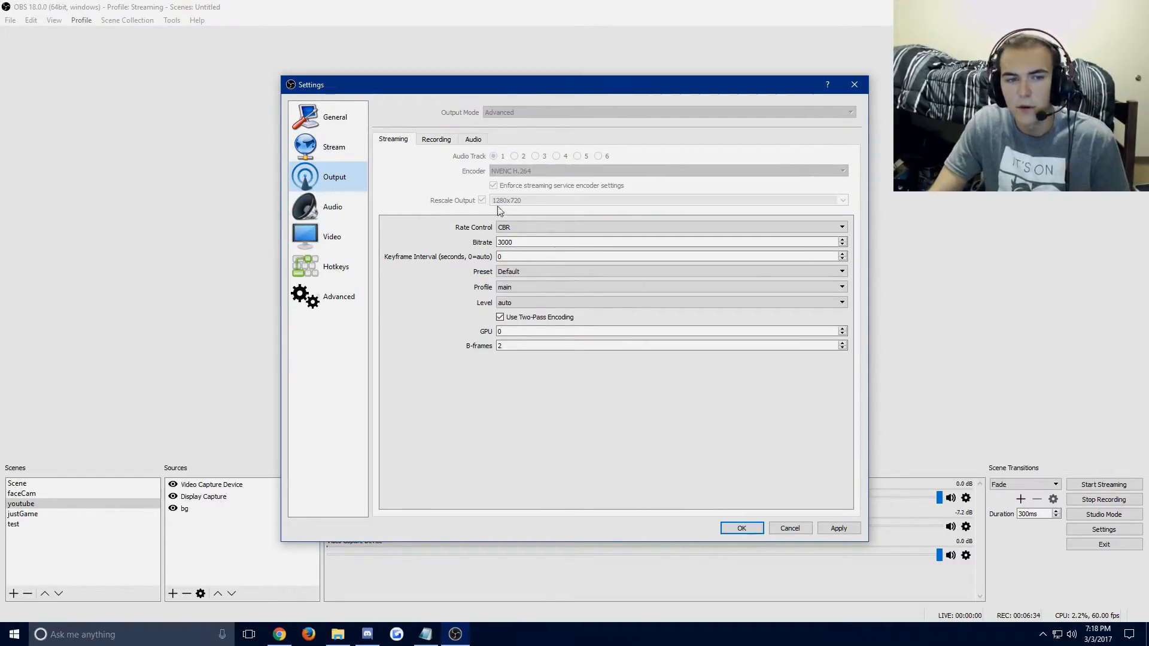
left_click(343, 229)
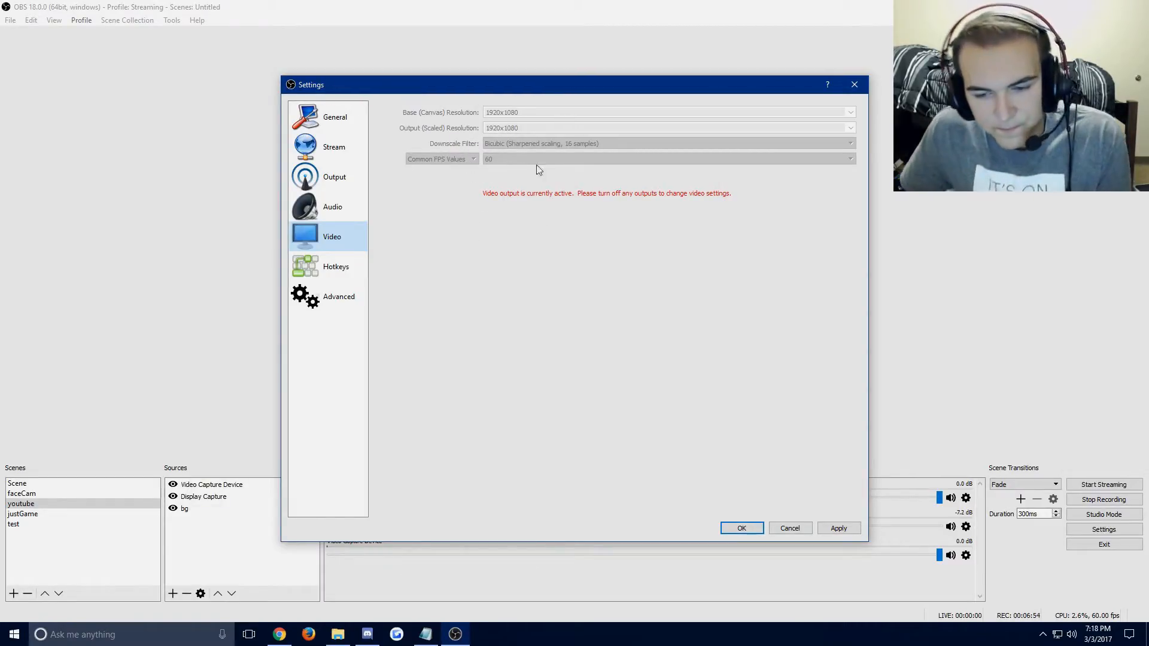
left_click(847, 84)
left_click(591, 336)
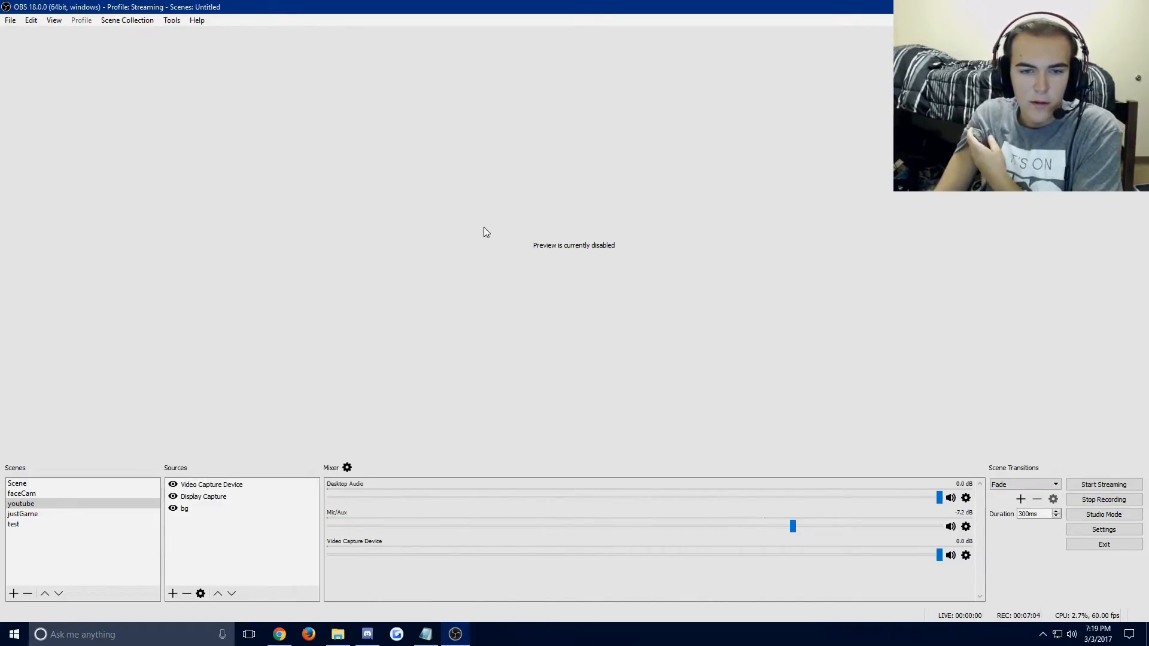
Start adding a new scene with the name test and cancel it.
right_click(25, 539)
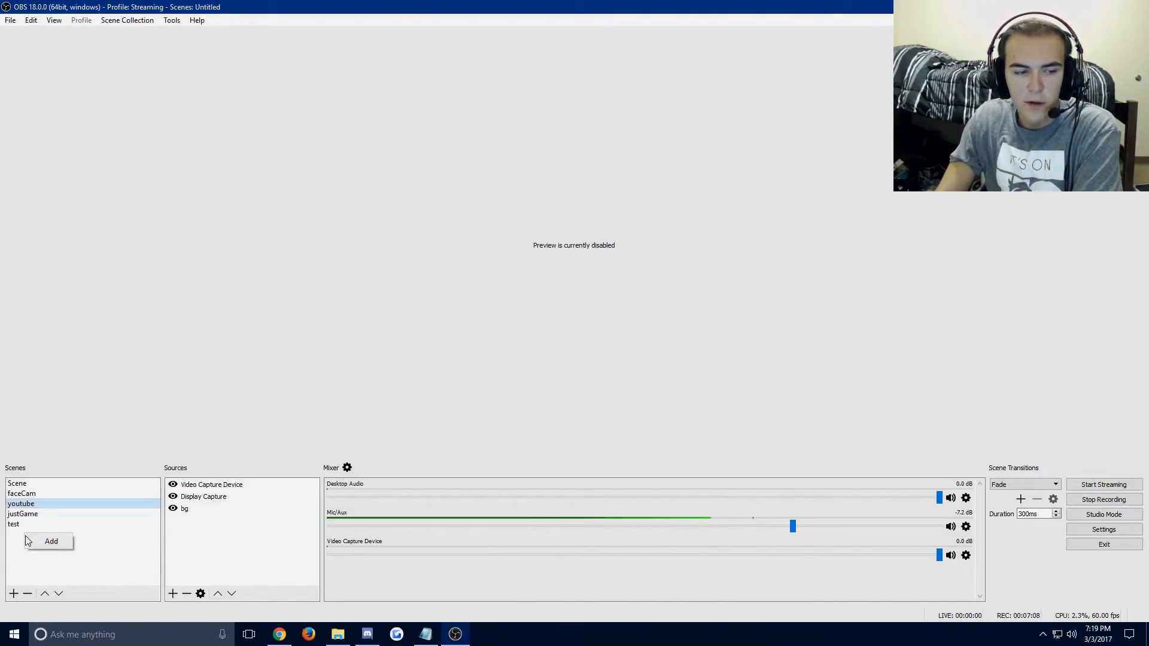
left_click(43, 541)
left_click_drag(498, 271, 515, 228)
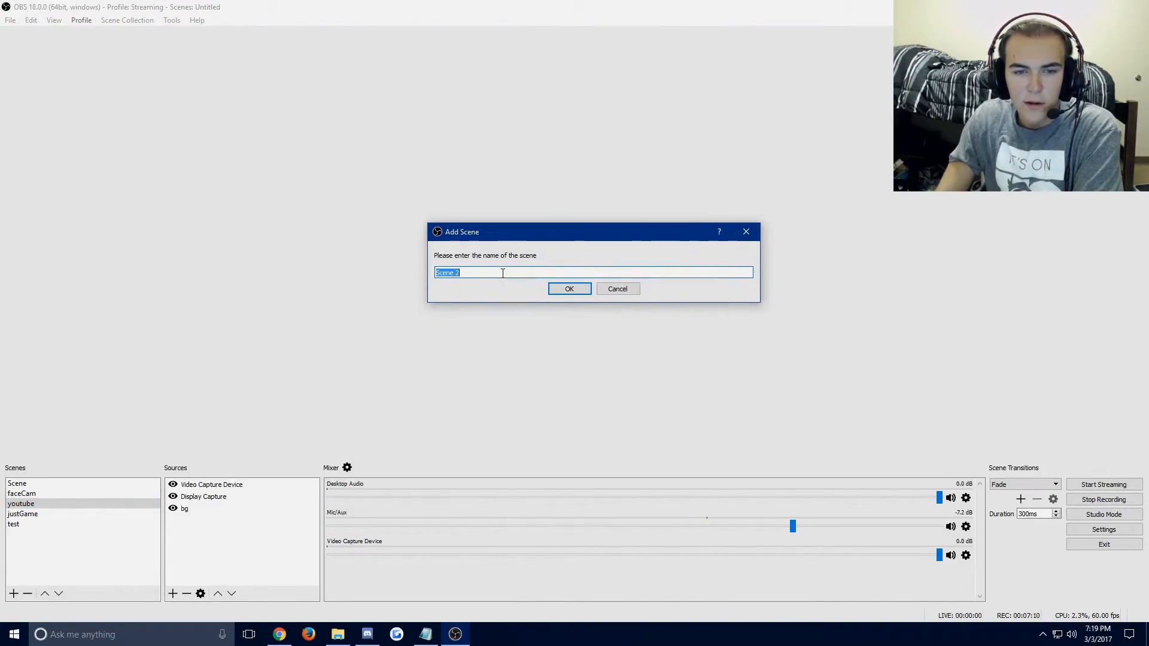
type("test")
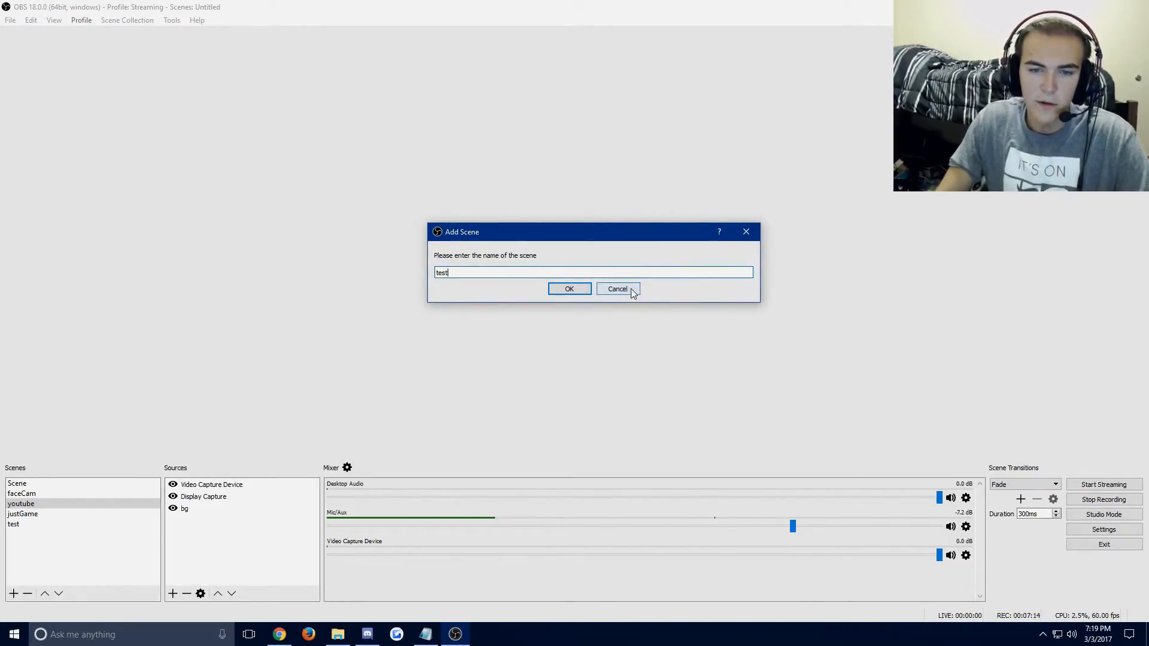
left_click(614, 293)
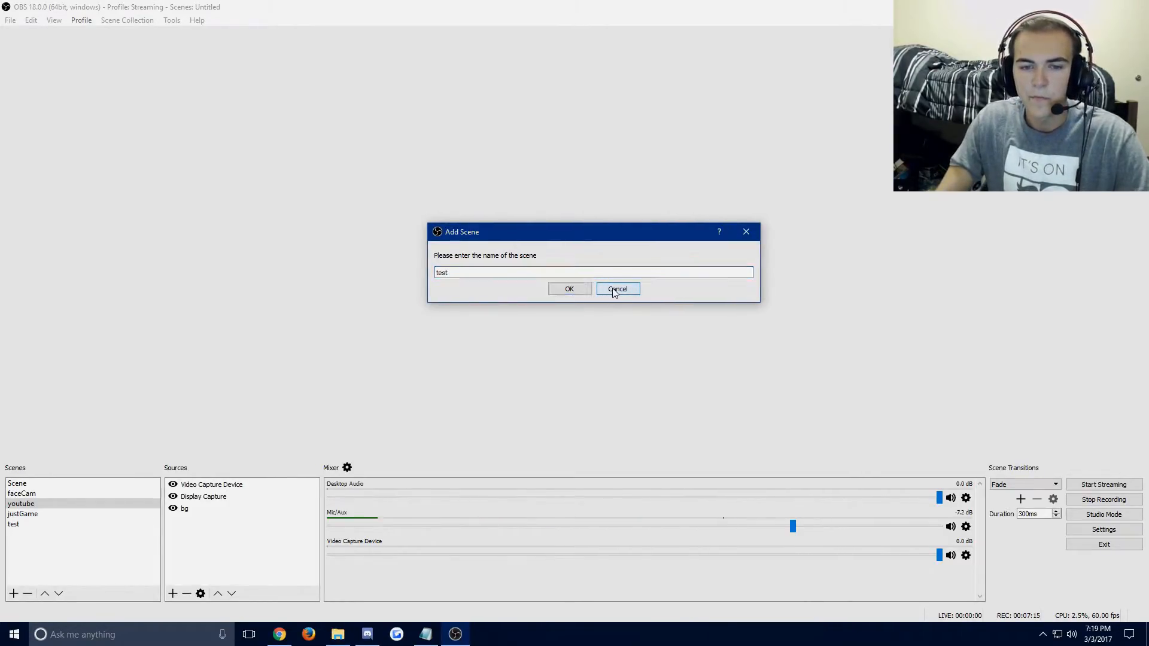
Switch to the test scene and view the properties of its Display Capture source.
left_click(46, 525)
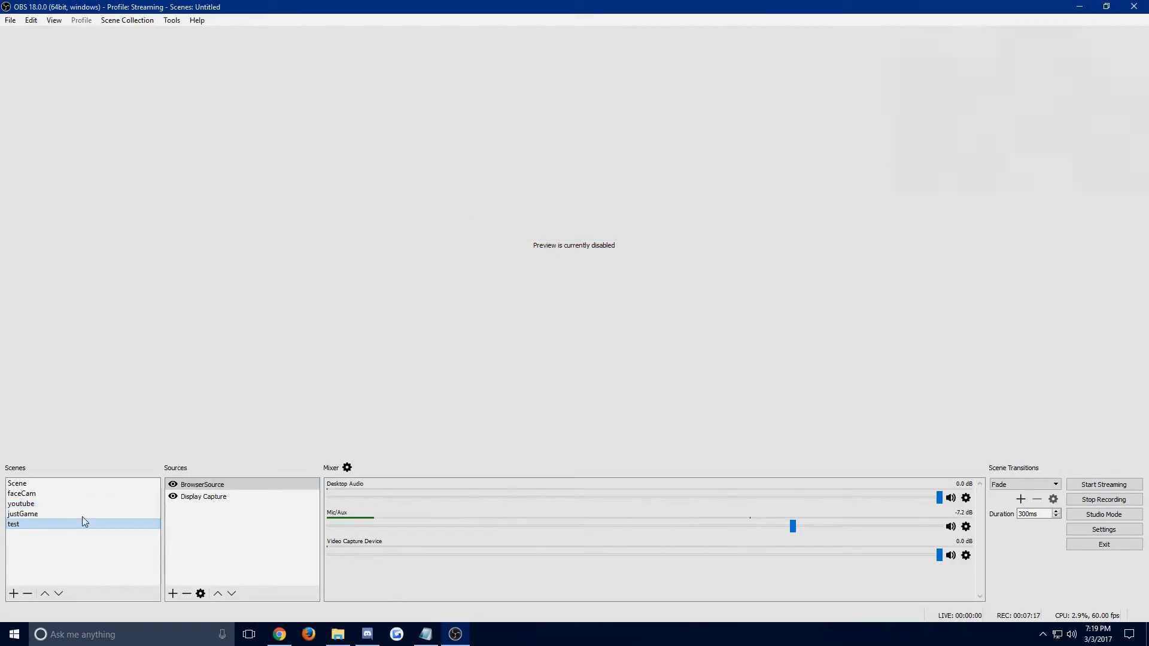
right_click(231, 498)
left_click(282, 490)
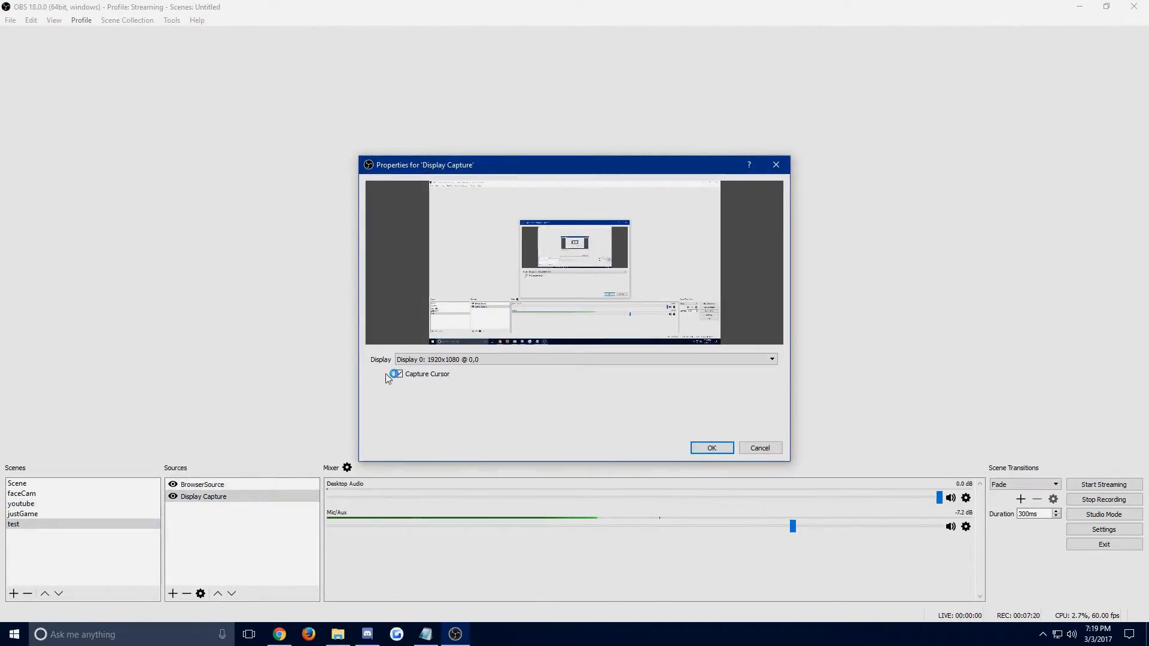
left_click(776, 165)
Start adding a new Display Capture source named sadfadfg to the test scene and cancel it.
left_click(207, 514)
right_click(204, 514)
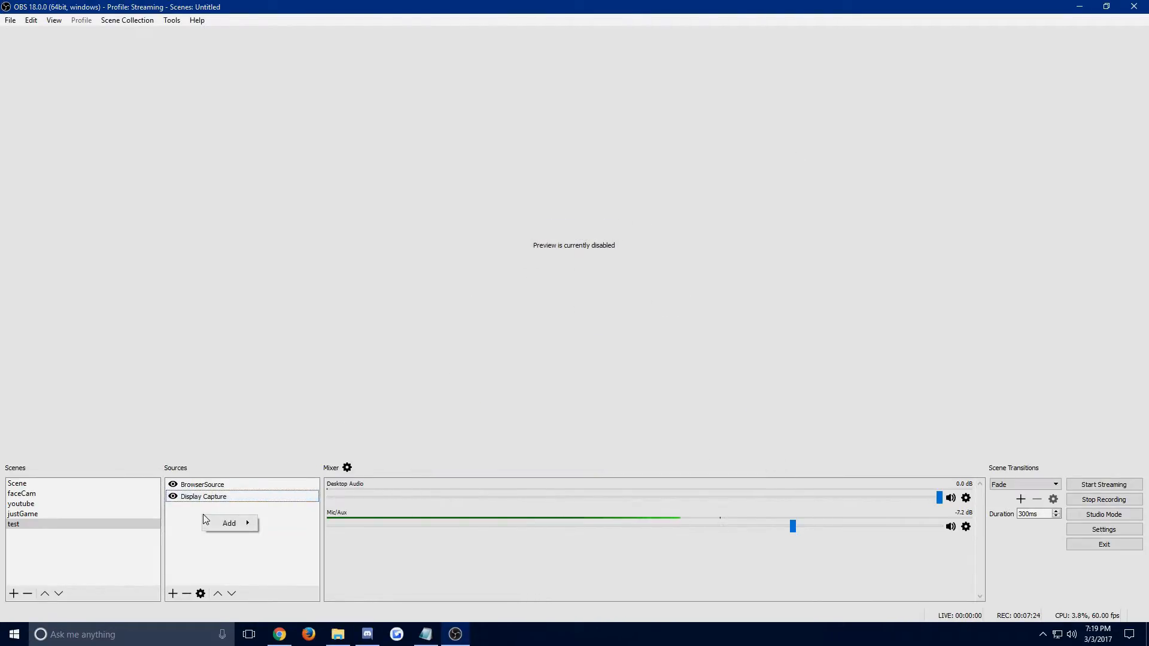
mouse_move(224, 525)
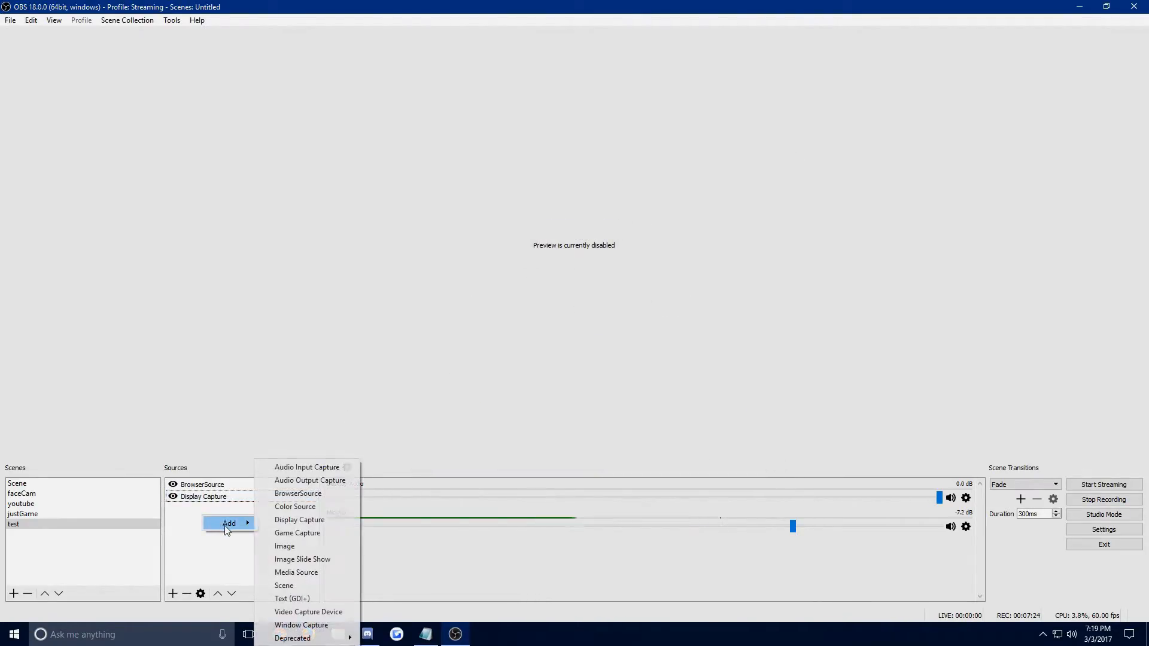
left_click(300, 520)
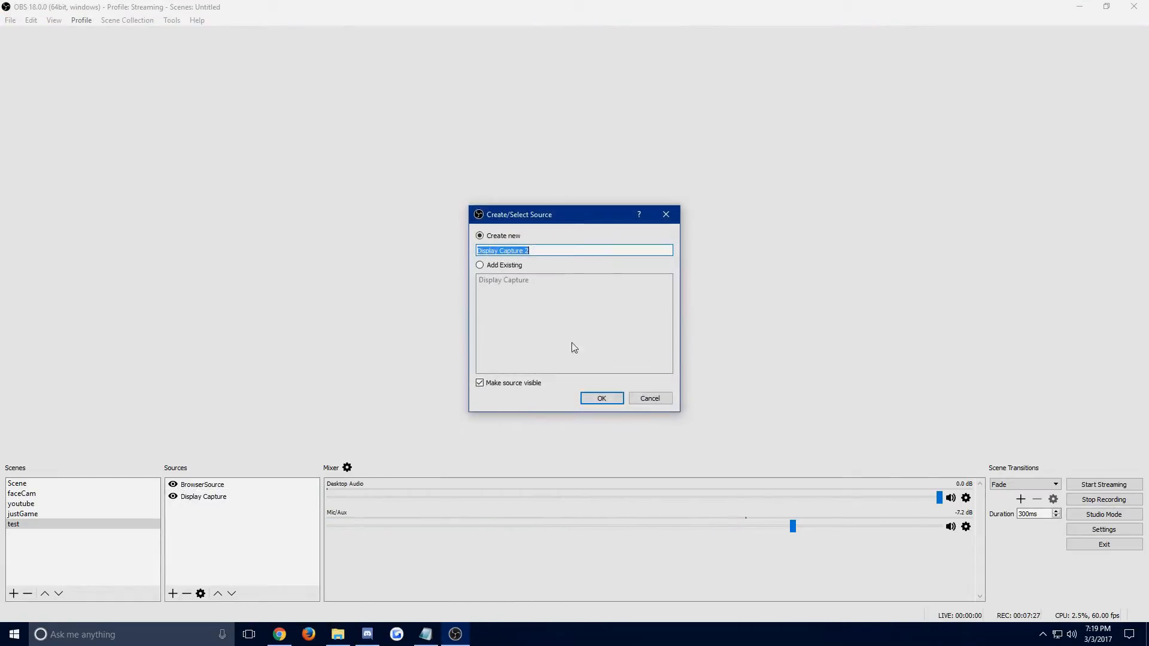
left_click(504, 266)
left_click(518, 237)
type("sadfadfg")
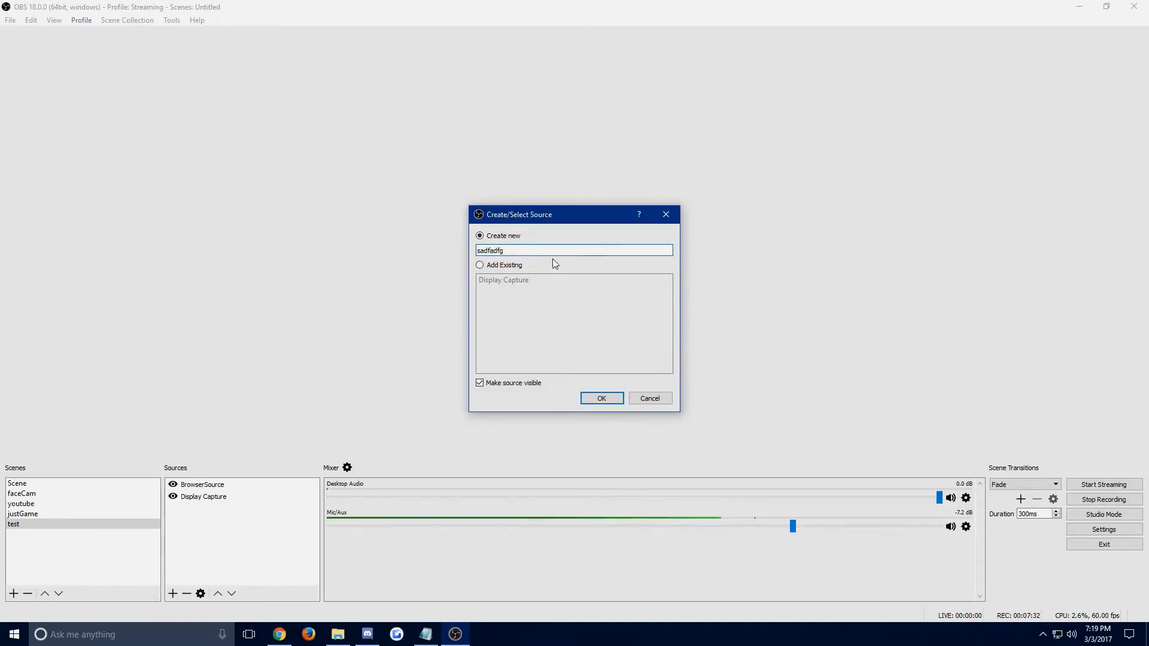
left_click(650, 399)
Examine the display choices in the properties of the Display Capture source and close them without saving.
left_click(242, 497)
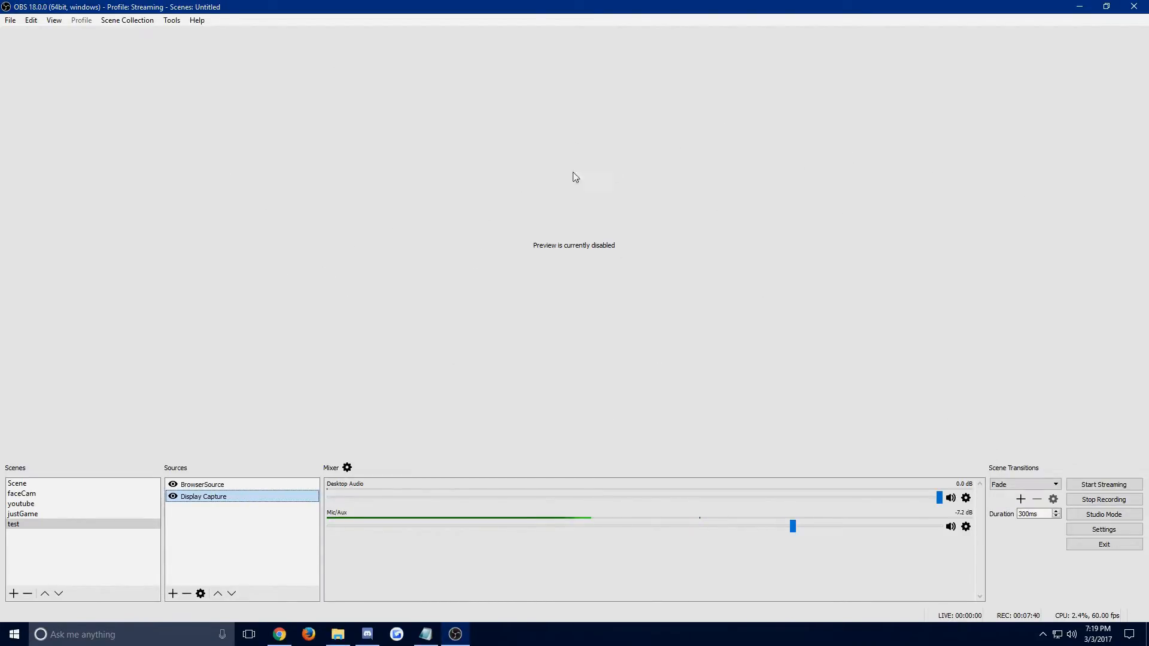
right_click(241, 498)
left_click(257, 491)
left_click(474, 360)
left_click(476, 377)
left_click_drag(454, 151, 634, 257)
left_click_drag(873, 416, 335, 40)
left_click_drag(320, 41, 667, 329)
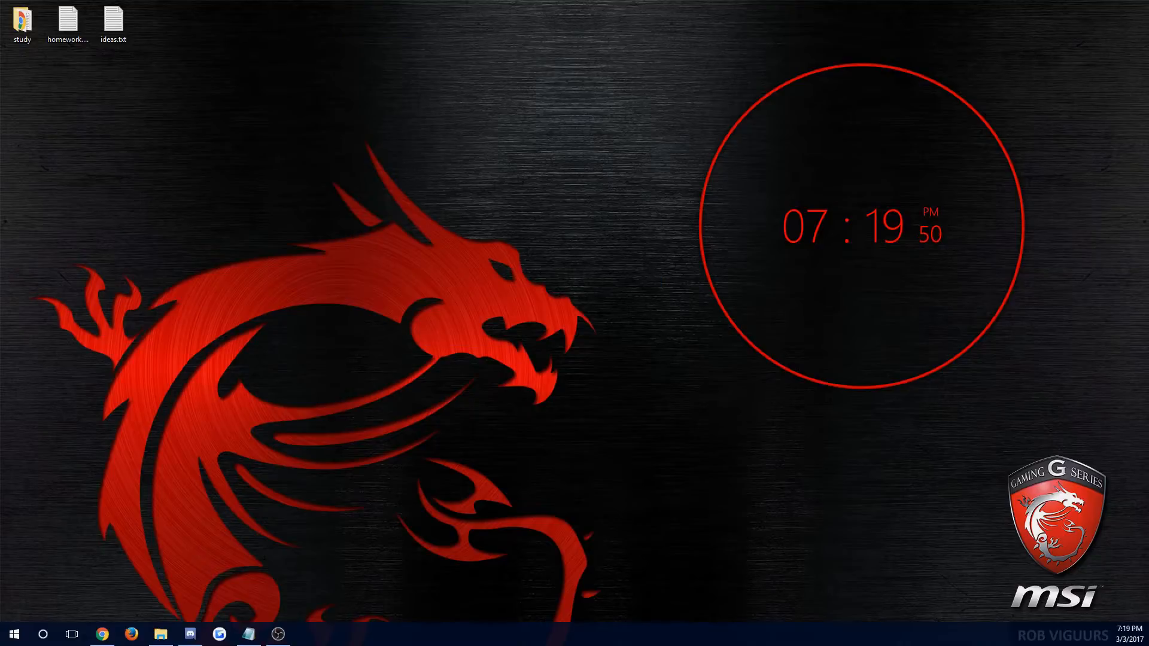
left_click(586, 359)
left_click(586, 369)
left_click(769, 450)
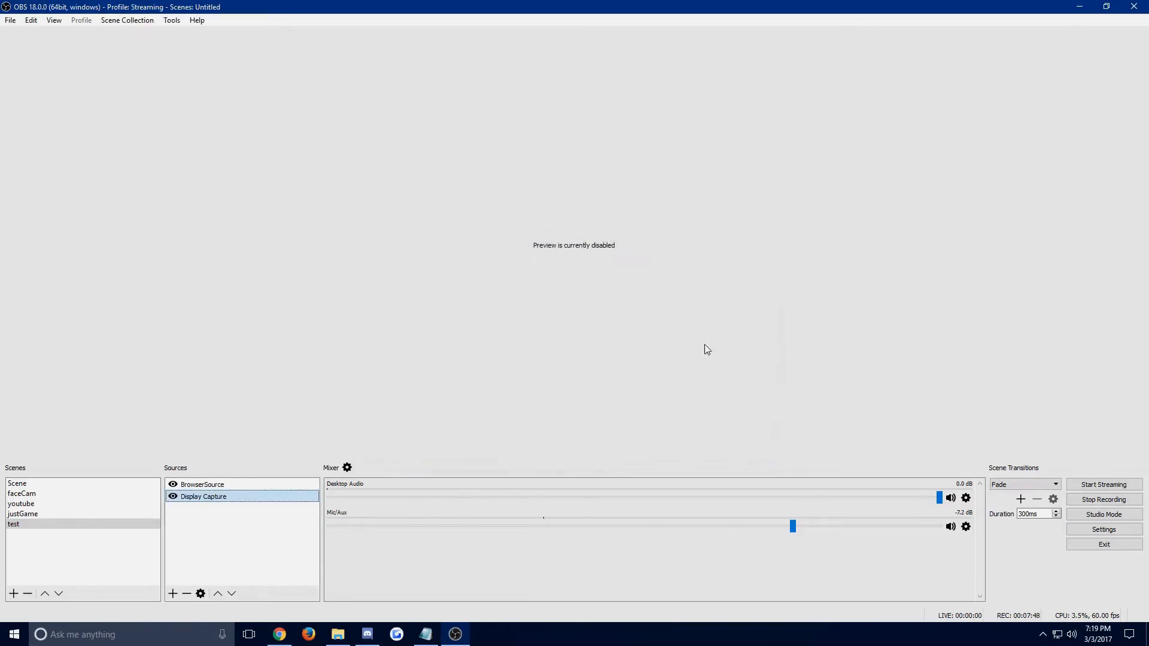
Add the existing BrowserSource to the test scene as another source.
left_click(207, 485)
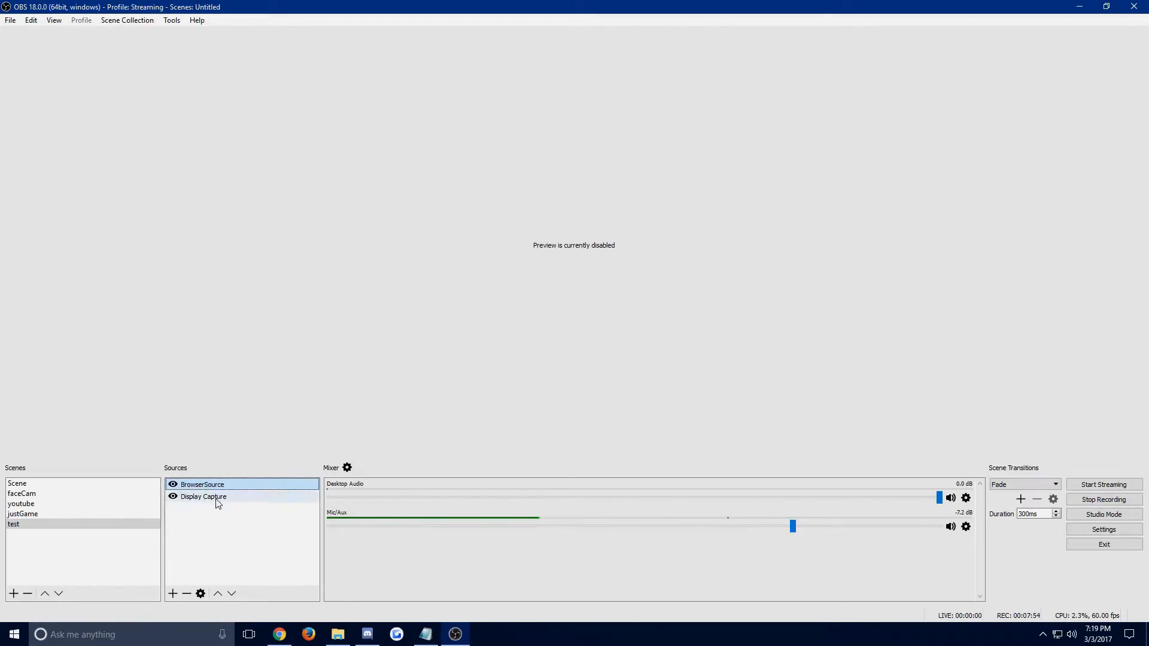
right_click(198, 532)
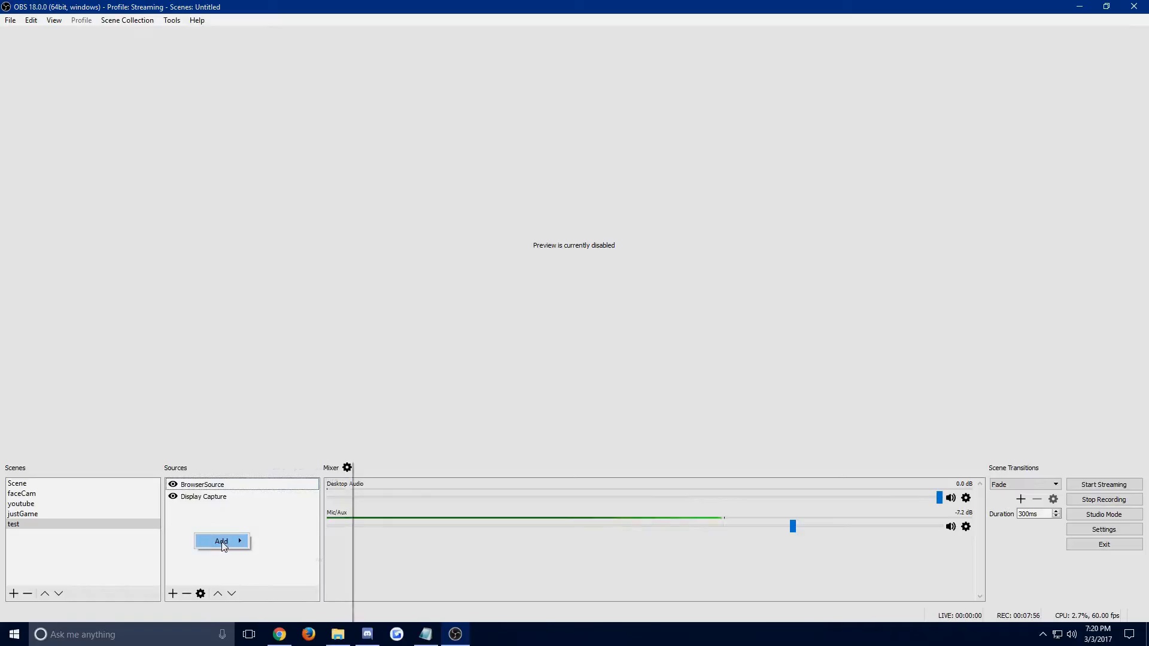
mouse_move(221, 541)
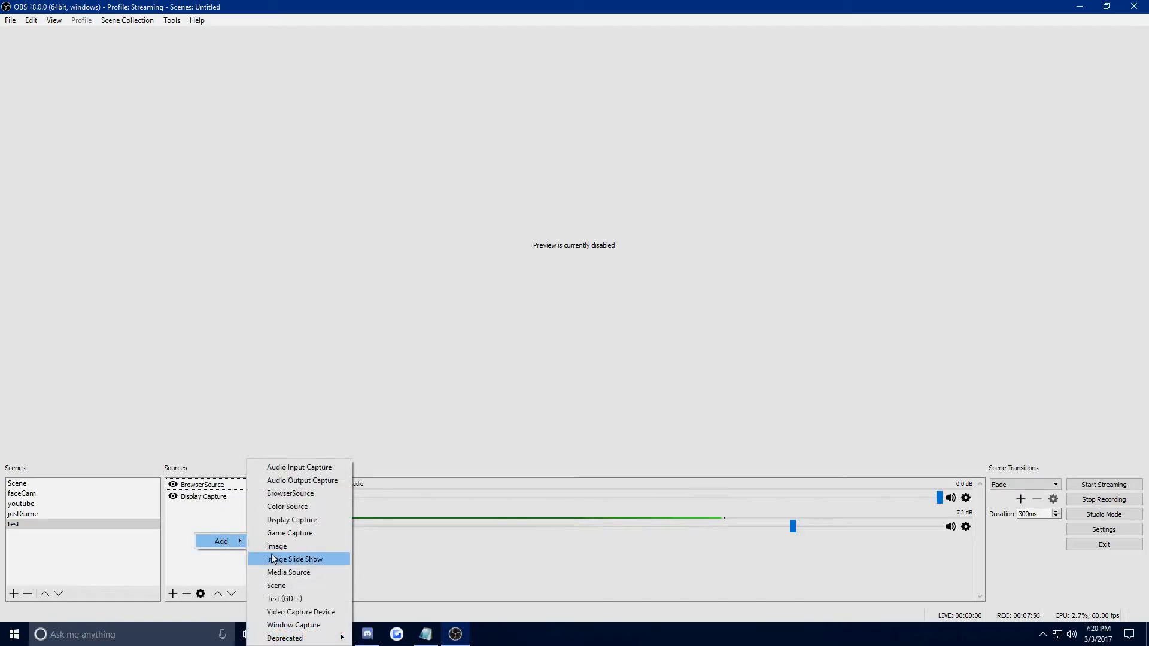
left_click(284, 494)
left_click(517, 266)
left_click(523, 280)
left_click(519, 239)
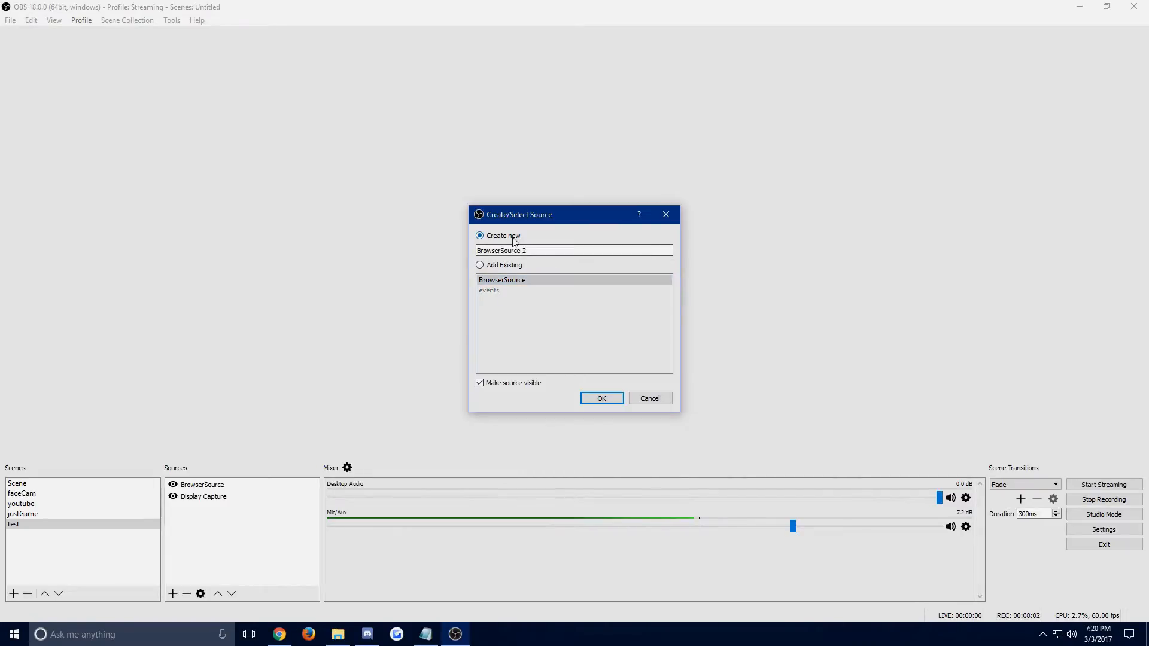
left_click_drag(528, 250, 476, 250)
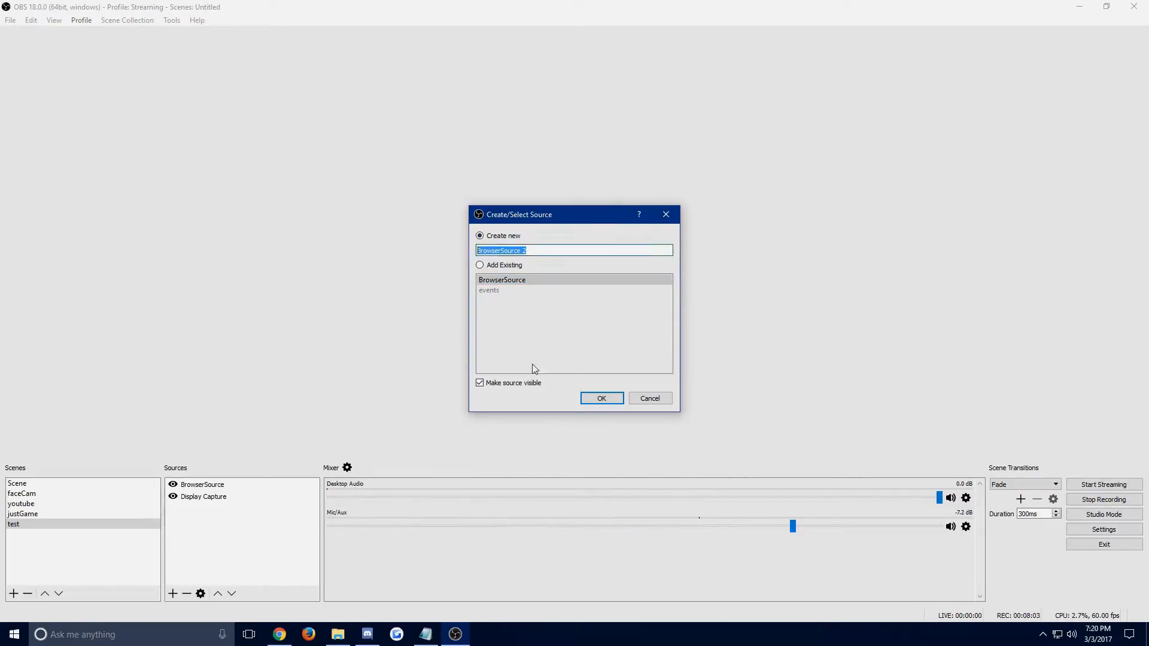
left_click(515, 266)
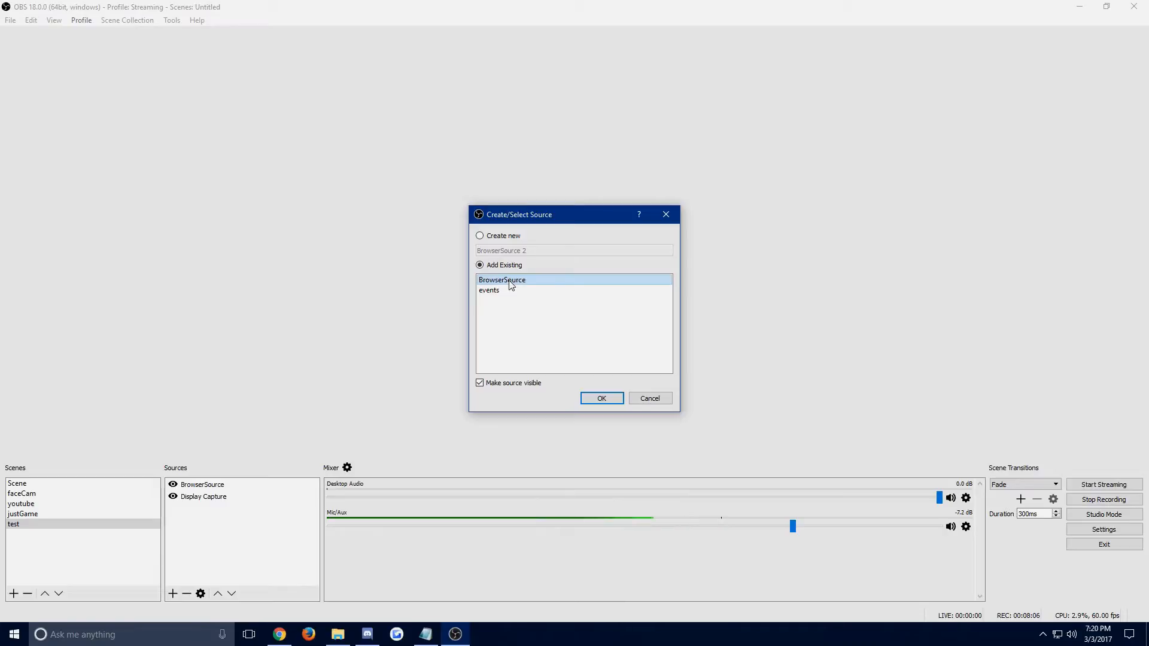
left_click(601, 397)
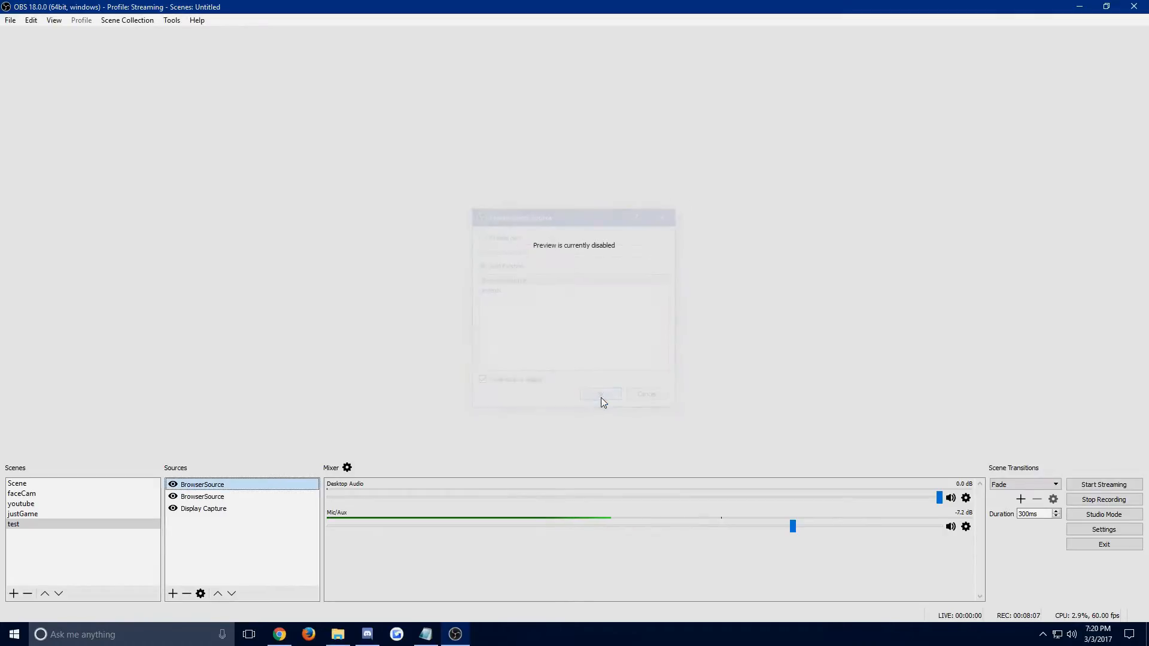
Remove the duplicate BrowserSource from the test scene and select the remaining one.
left_click(220, 497)
right_click(220, 497)
left_click(267, 370)
left_click(579, 333)
left_click(226, 485)
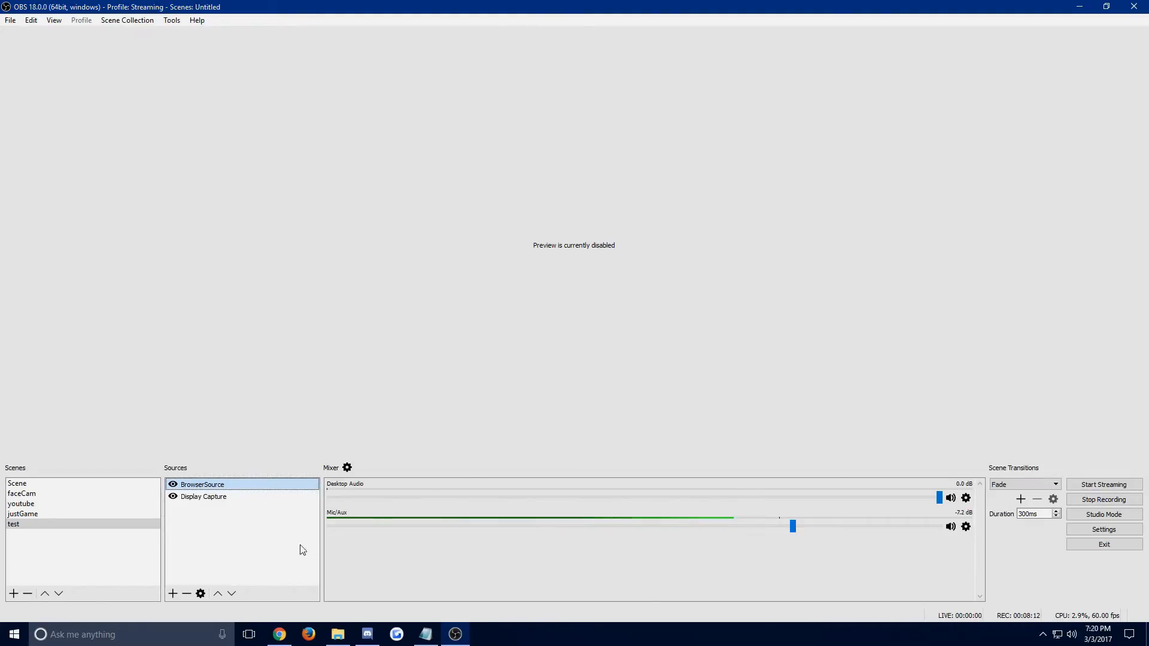
Switch to Chrome and show the Streamlabs Alert Box page.
key("alt+Tab")
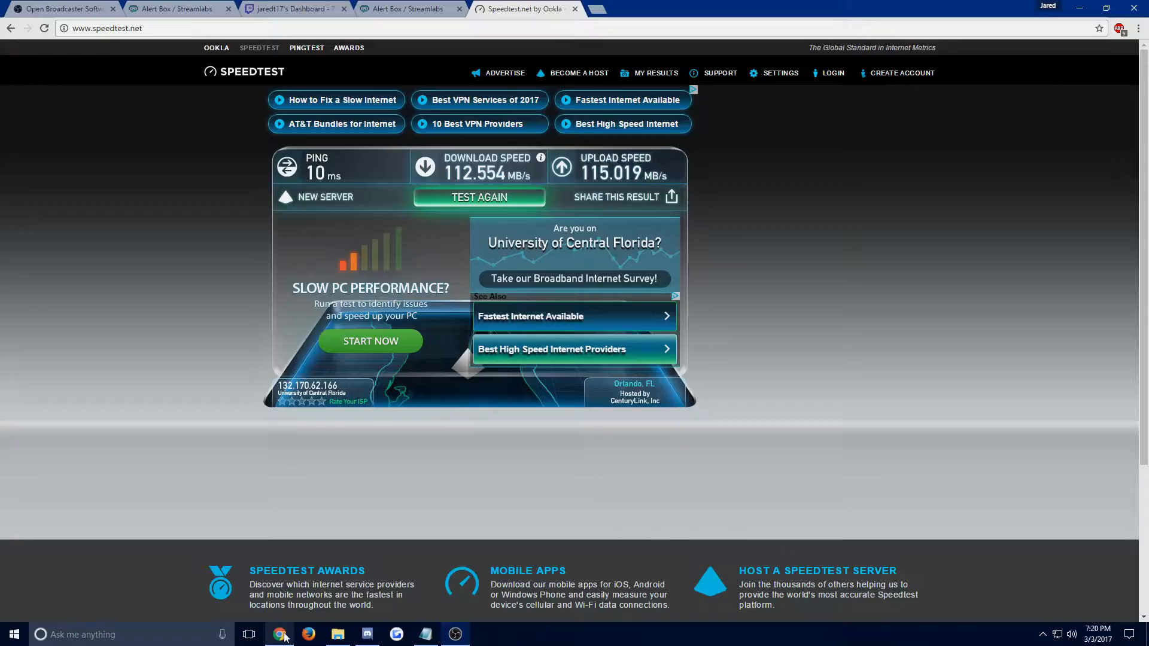
left_click(197, 8)
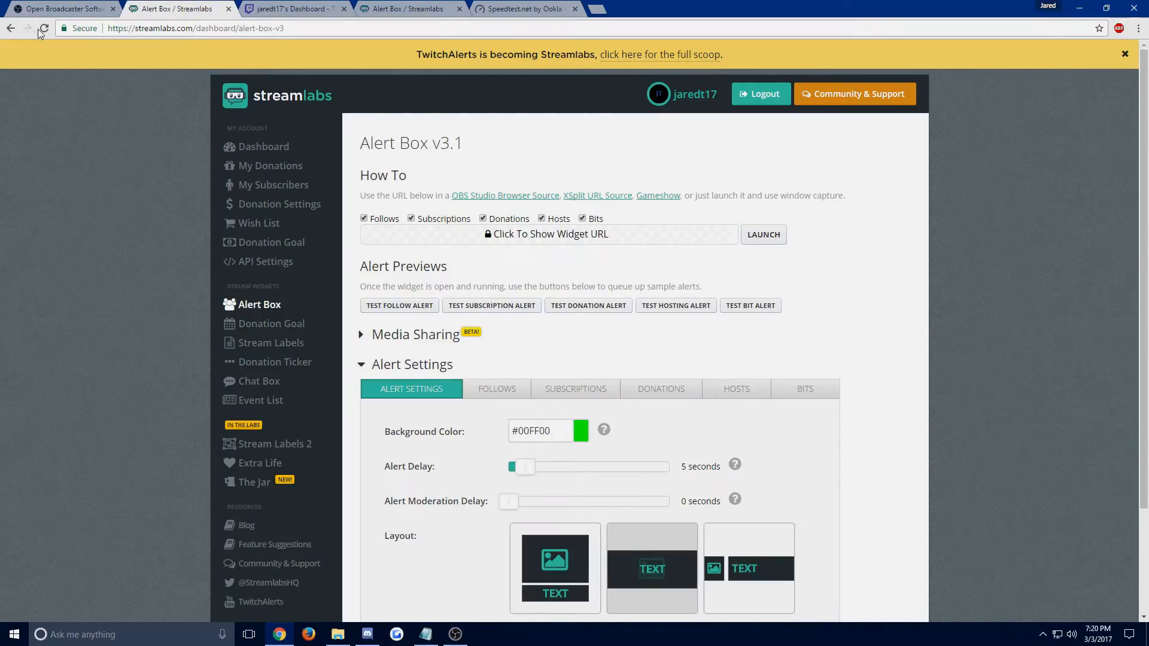
Log out of Streamlabs and log back in to the account.
left_click(763, 97)
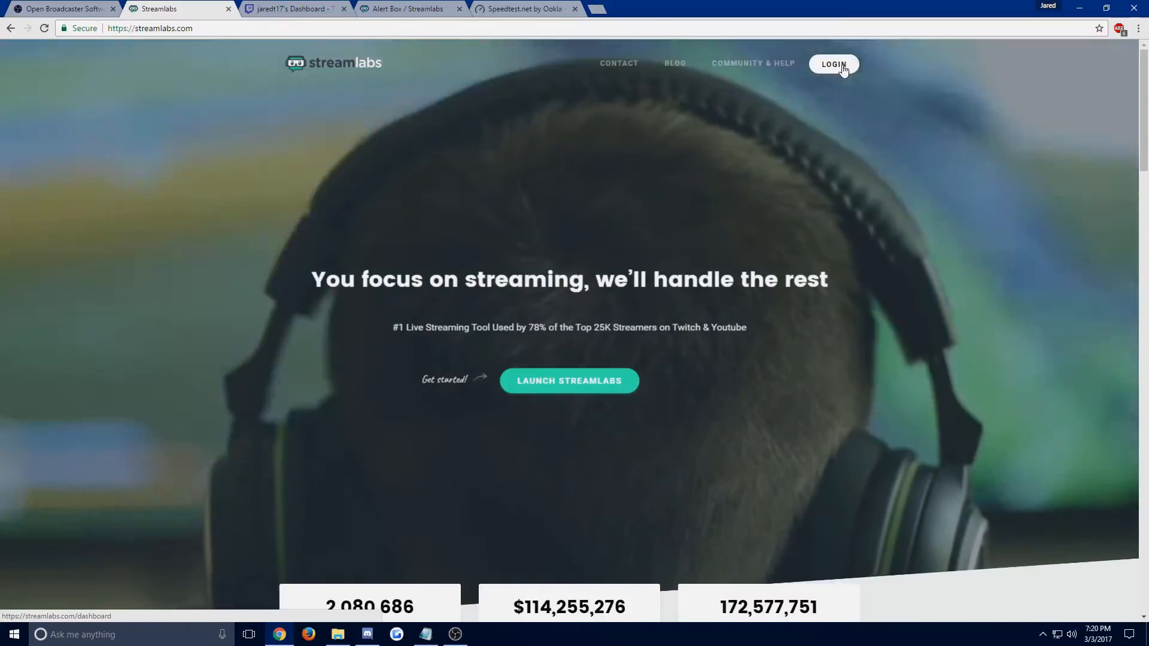
left_click(834, 64)
left_click(550, 350)
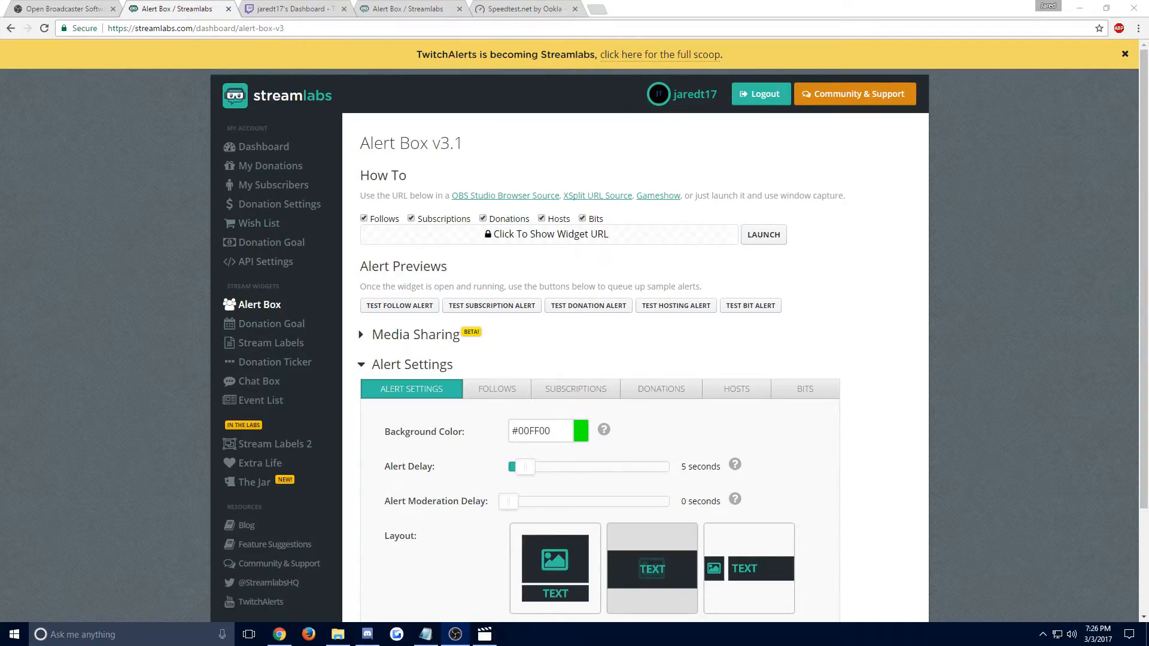
Switch to OBS, maximize it, and view the available actions for the BrowserSource in the test scene.
left_click_drag(1148, 136, 517, 0)
left_click(191, 488)
right_click(201, 489)
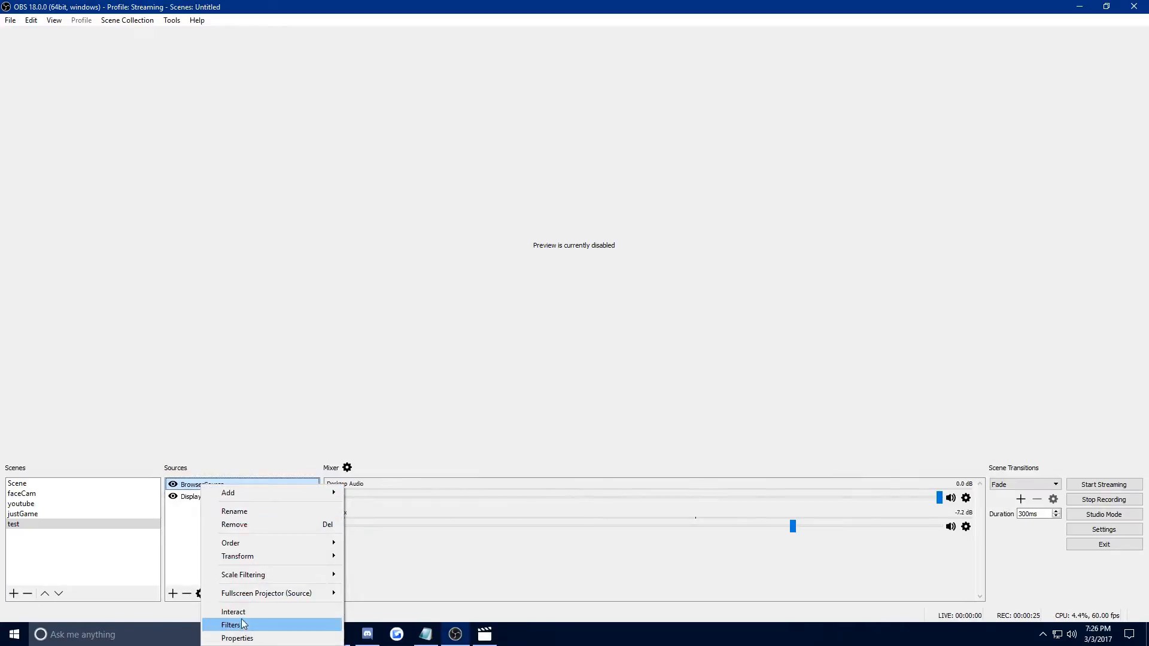
left_click(261, 297)
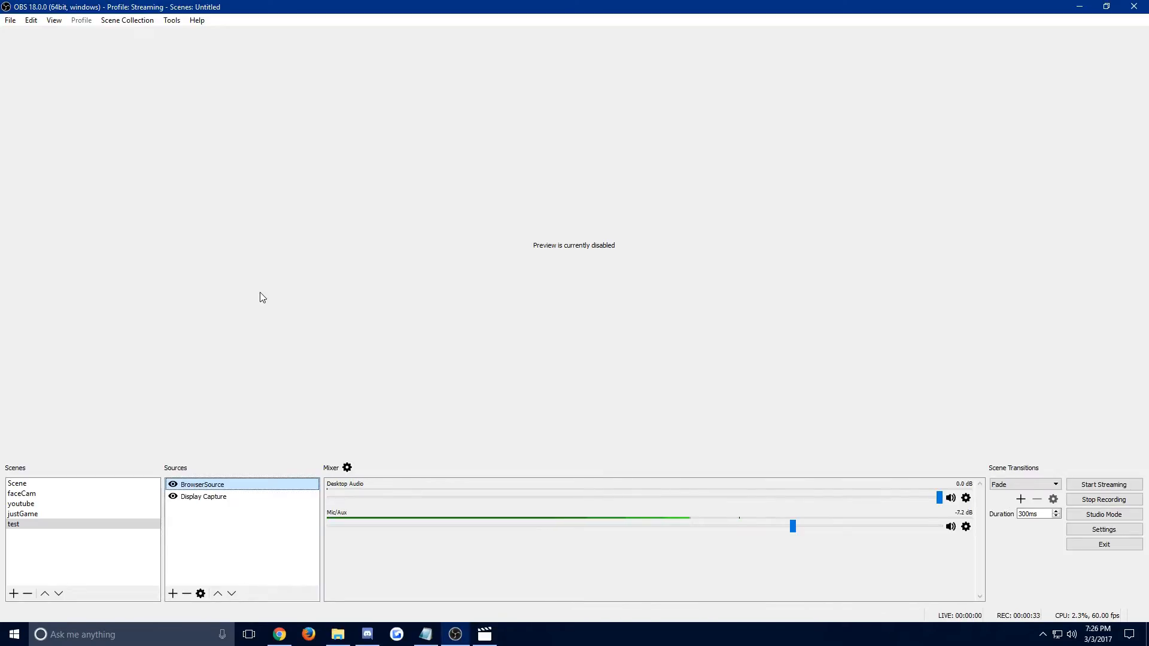
Arrange the OBS window and the Streamlabs Alert Box page in Chrome side by side.
left_click_drag(555, 3, 1148, 135)
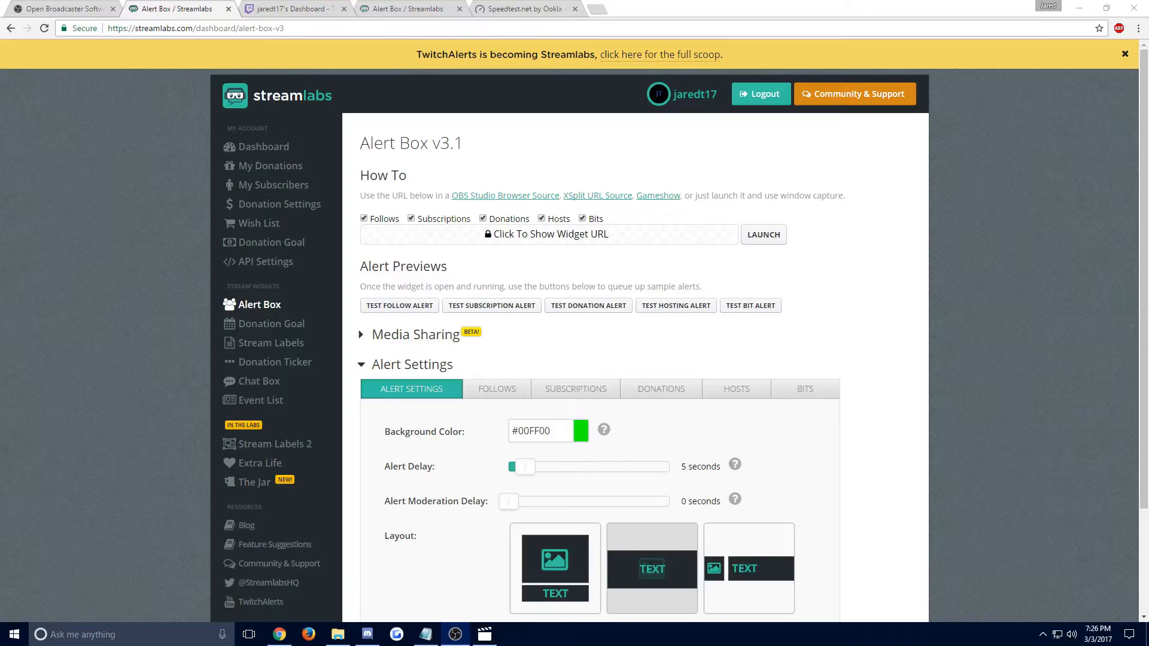
left_click_drag(1148, 155, 1148, 90)
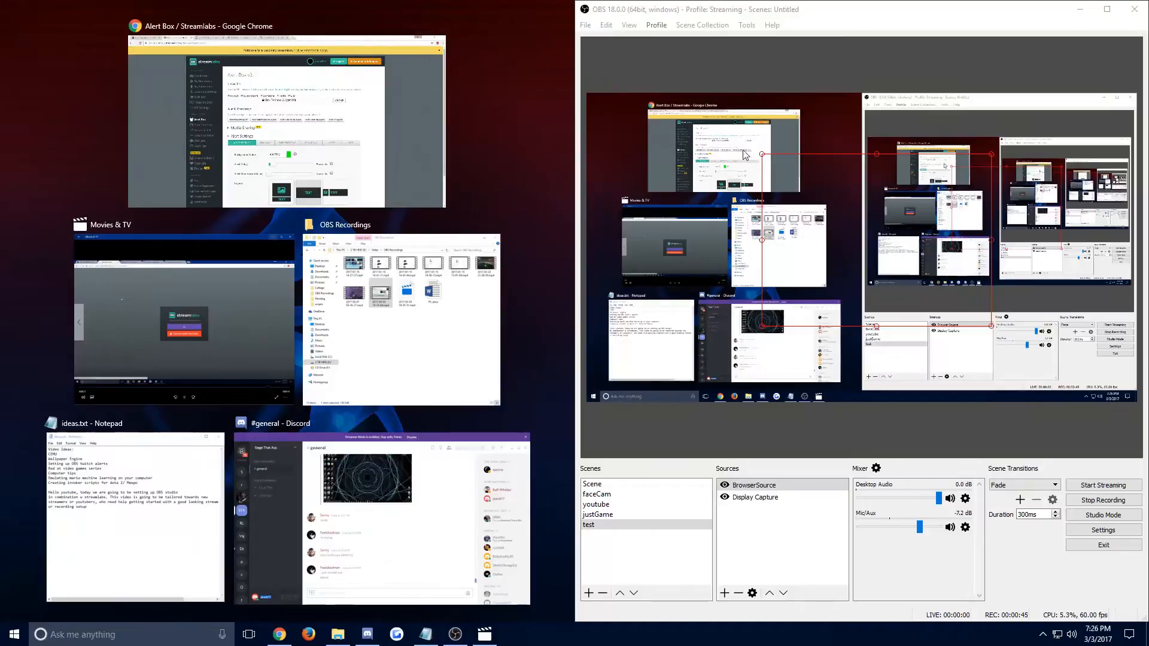
left_click(323, 141)
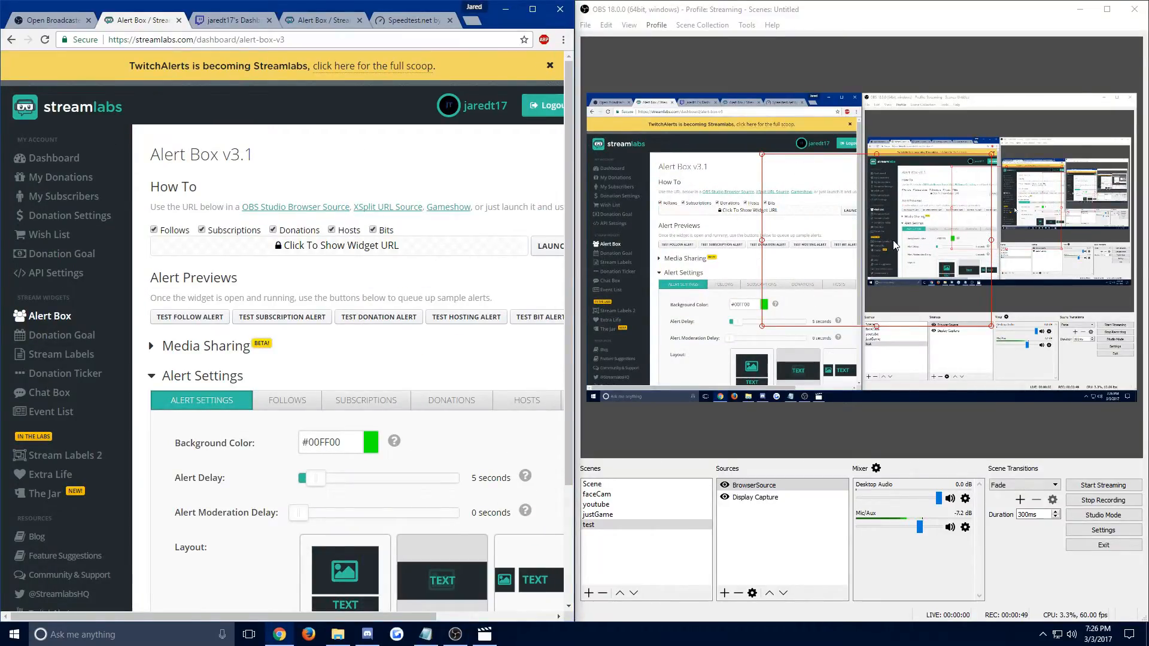
Reposition the BrowserSource over the captured Streamlabs page in the OBS preview and trigger a test follow alert.
left_click_drag(826, 219, 672, 202)
mouse_move(717, 240)
left_mouse_down()
mouse_move(728, 237)
mouse_move(721, 243)
left_mouse_up()
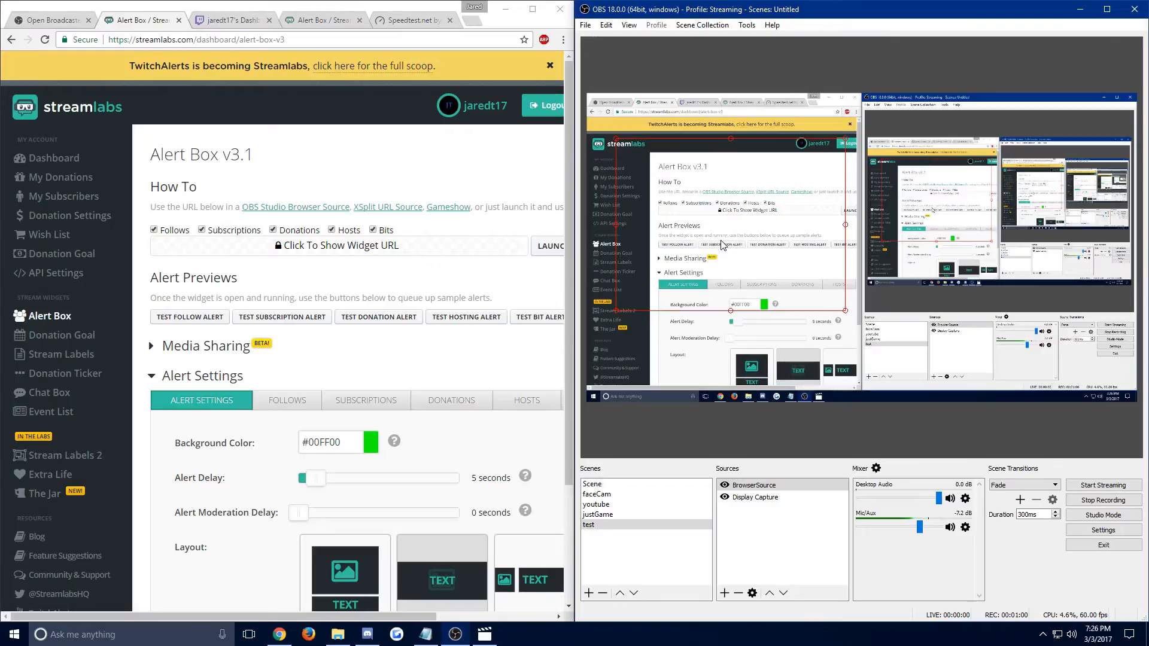
left_click(208, 324)
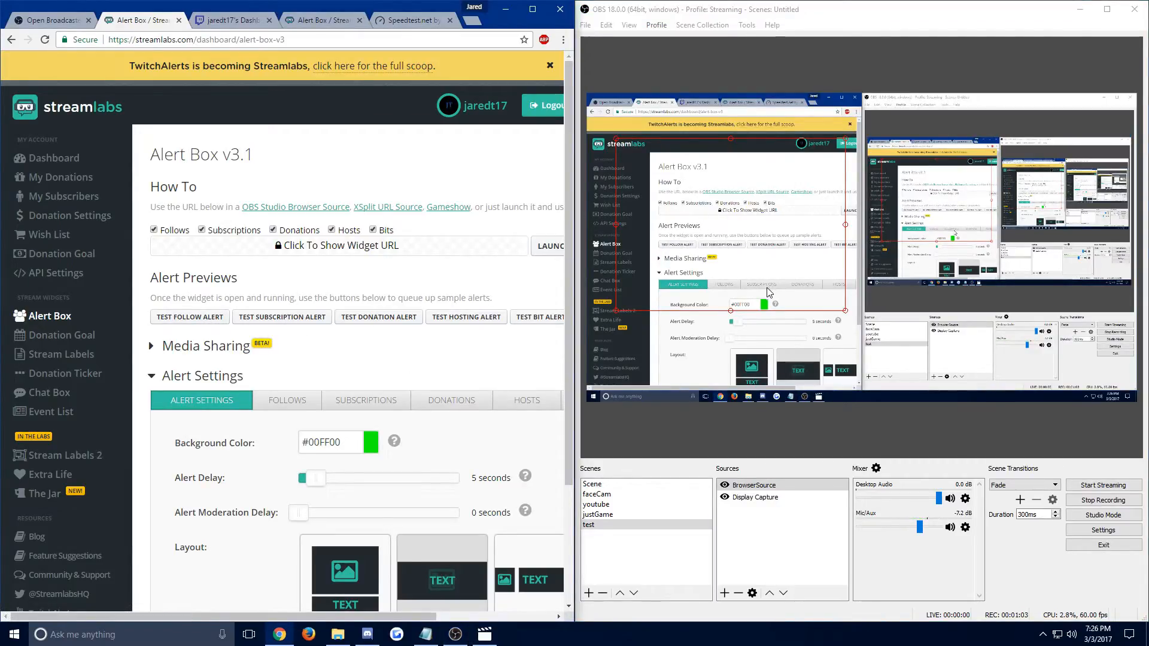
mouse_move(748, 281)
left_mouse_down()
mouse_move(753, 262)
mouse_move(764, 284)
mouse_move(740, 261)
mouse_move(754, 262)
left_mouse_up()
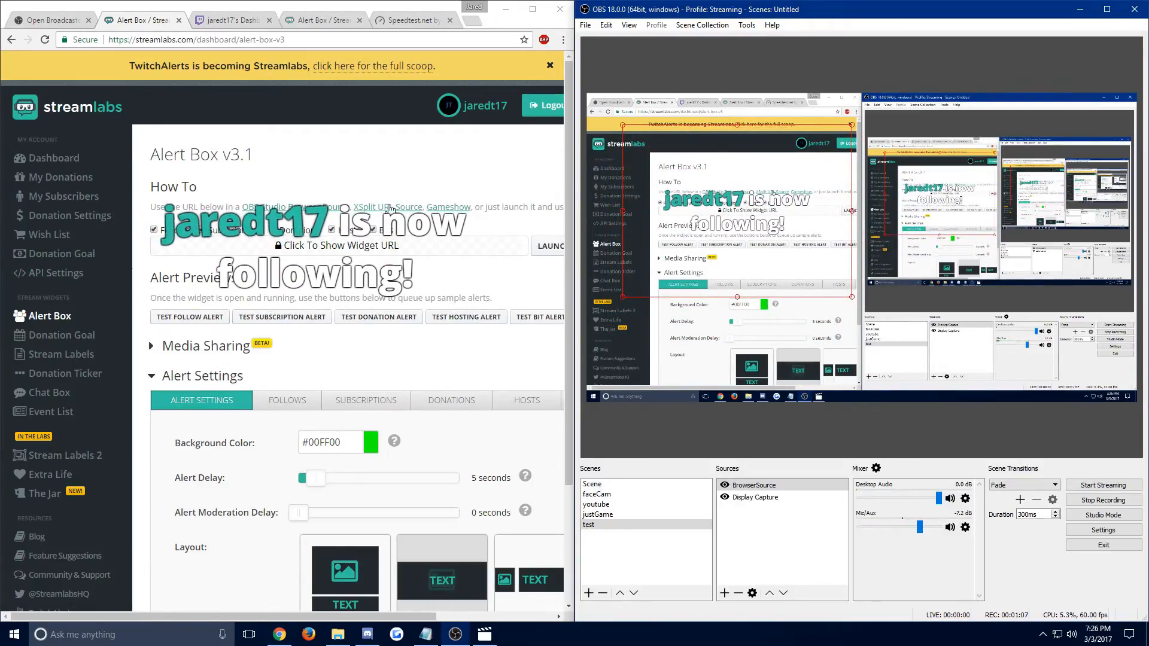
Minimize OBS, maximize Chrome, and open the Stream Labels page in Streamlabs.
scroll(207, 347, "down", 1)
scroll(206, 346, "down", 1)
scroll(190, 324, "down", 1)
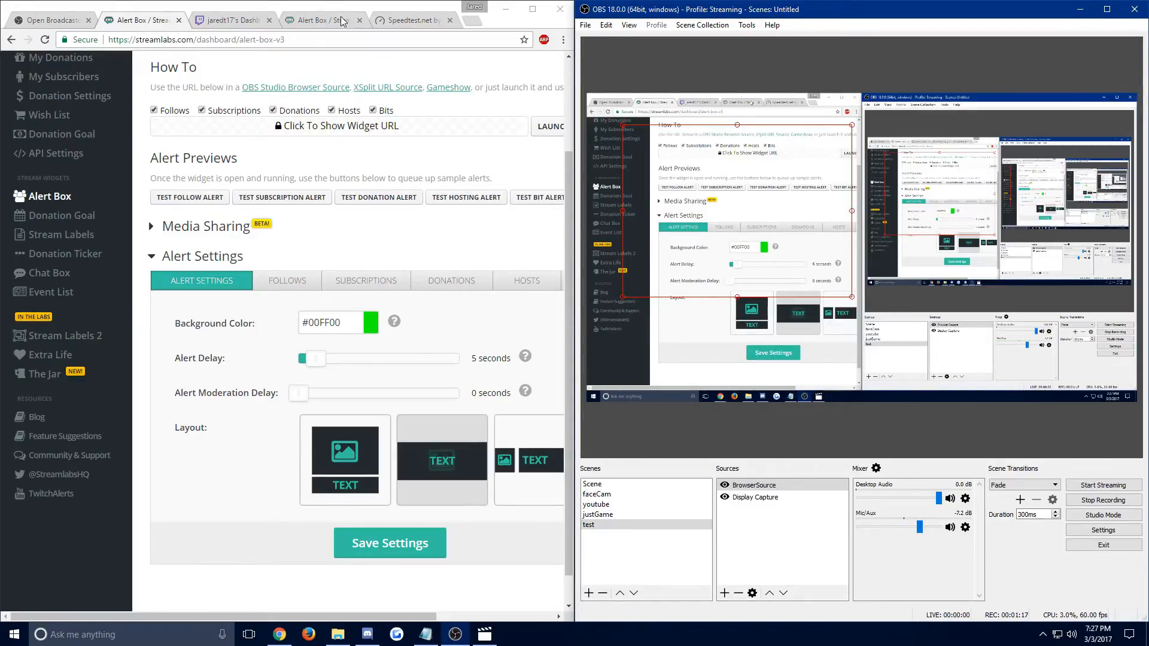
left_click(1080, 9)
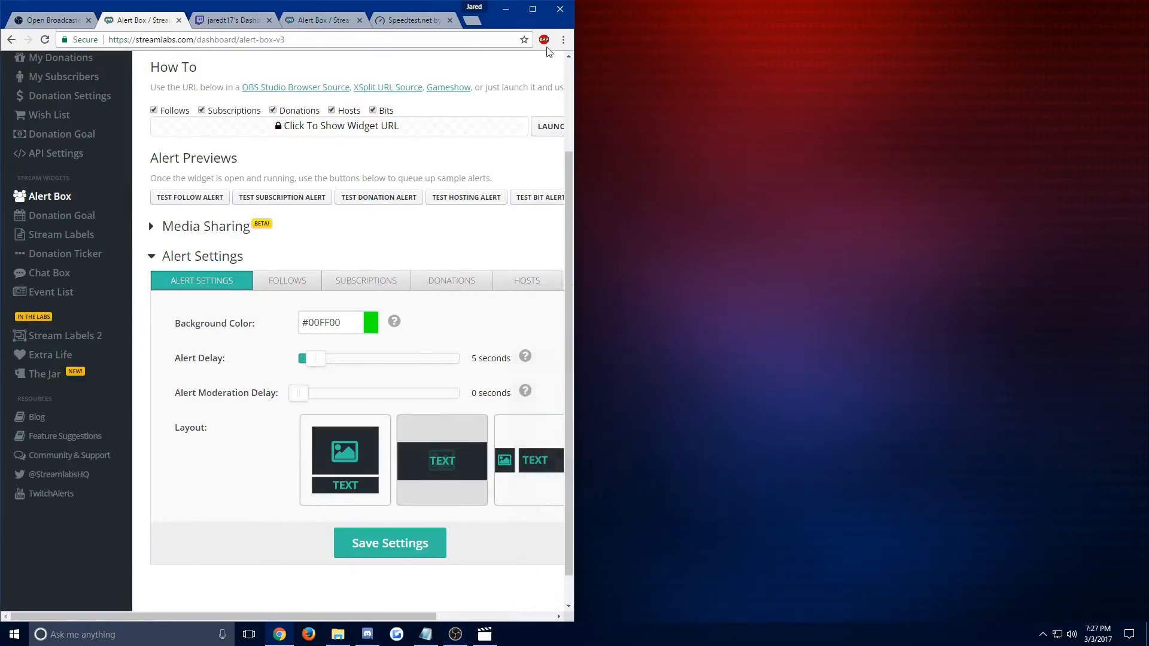
double_click(284, 6)
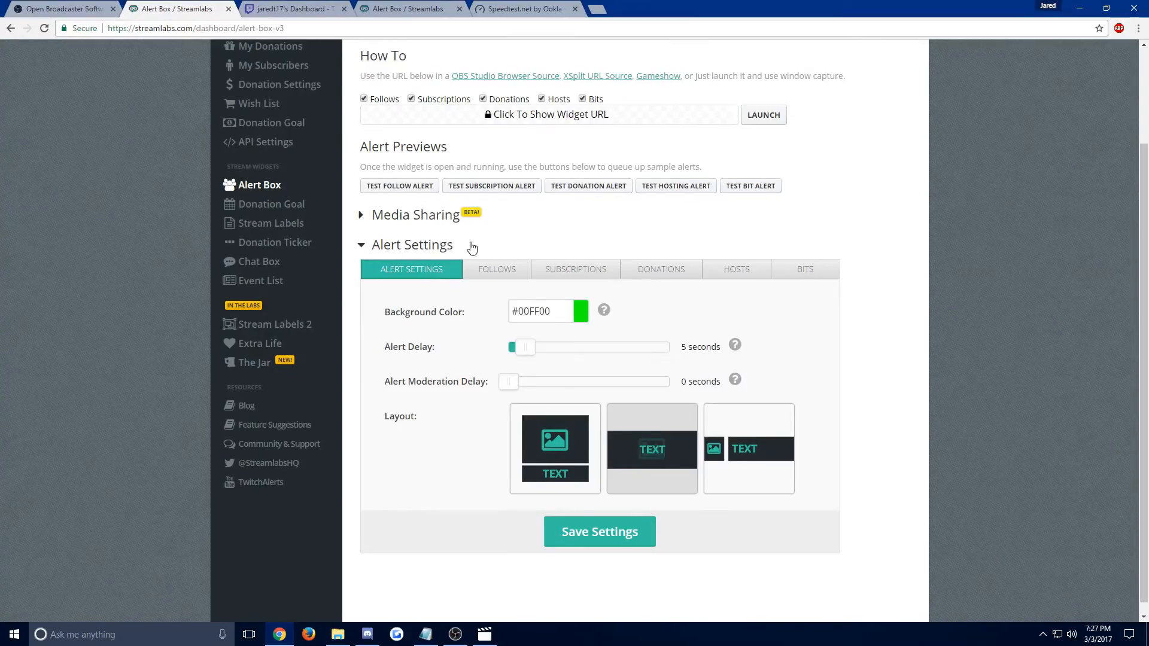
scroll(464, 246, "up", 2)
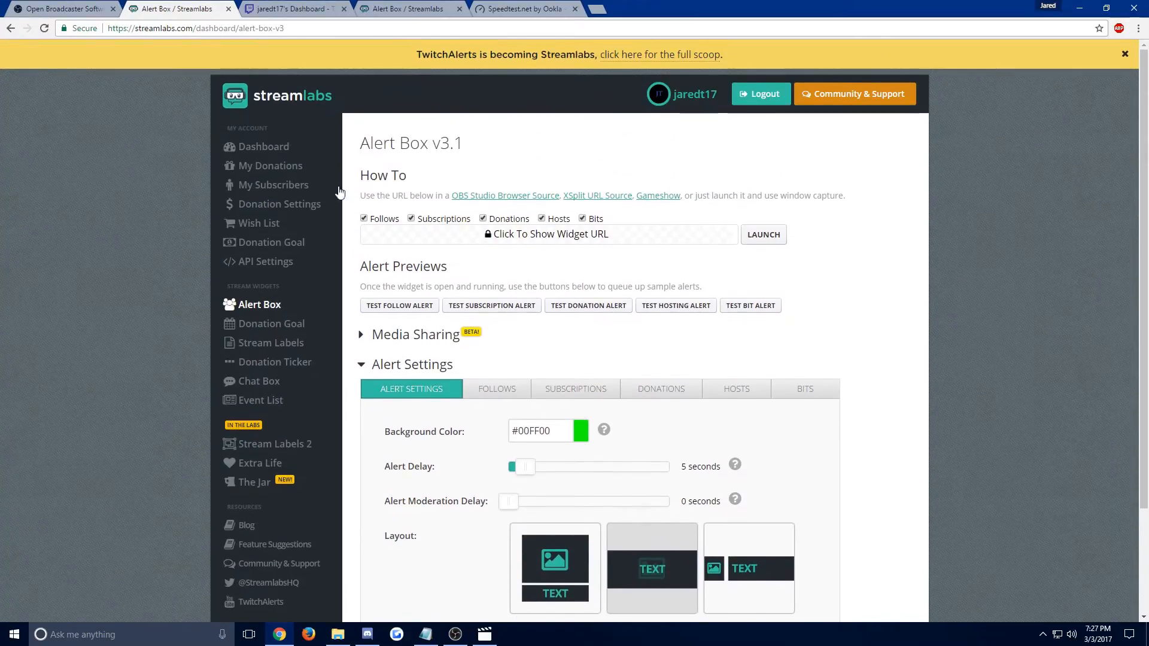
left_click(256, 342)
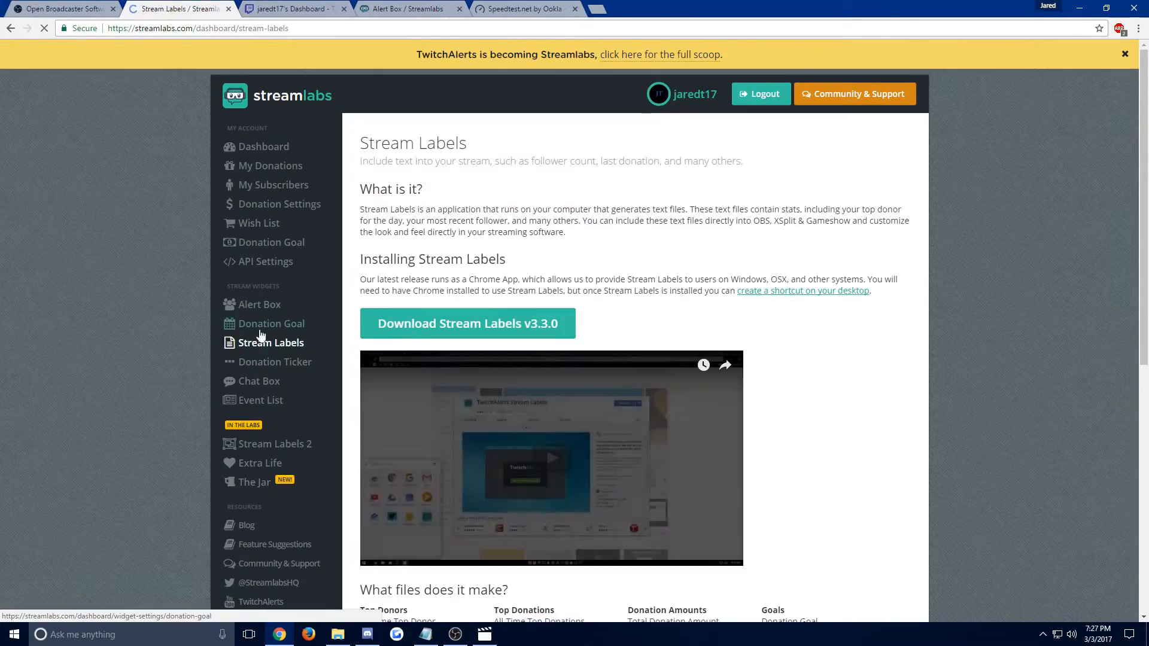
Read the Stream Labels installation instructions, including the note about creating a desktop shortcut.
scroll(705, 265, "down", 2)
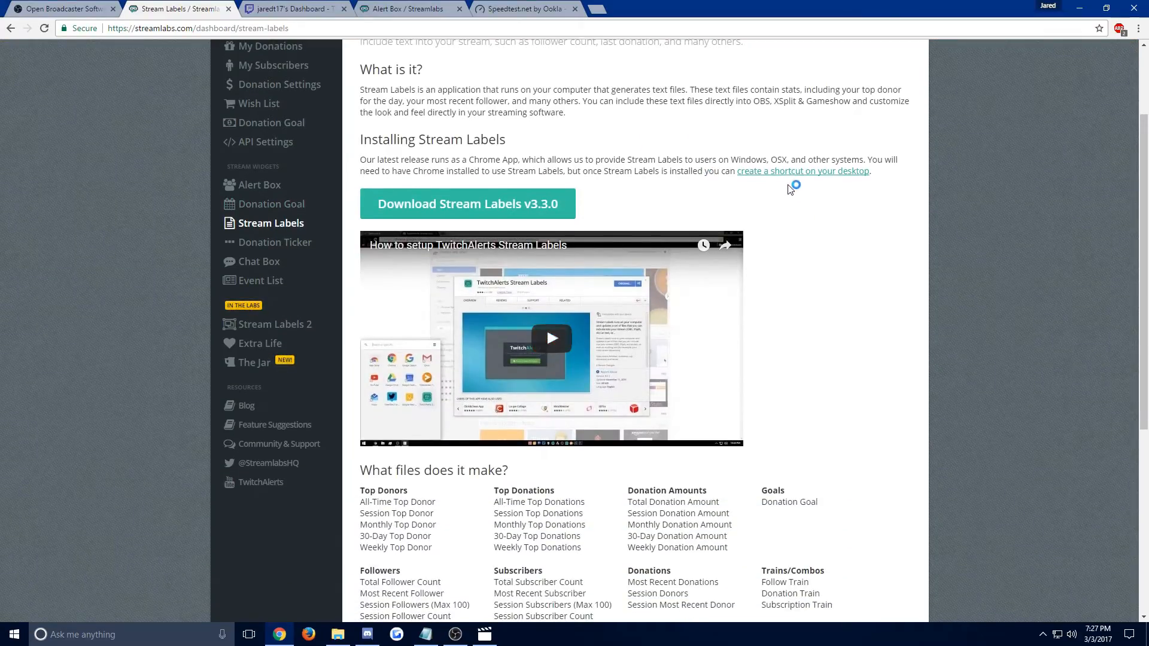
left_click_drag(604, 170, 880, 179)
left_click(884, 201)
left_click_drag(598, 172, 891, 183)
left_click(891, 182)
left_click_drag(703, 173, 864, 177)
left_click(861, 206)
Minimize Chrome, launch TwitchAlerts Stream Labels from the desktop, and move its window toward the middle of the desktop.
left_click_drag(690, 4, 468, 89)
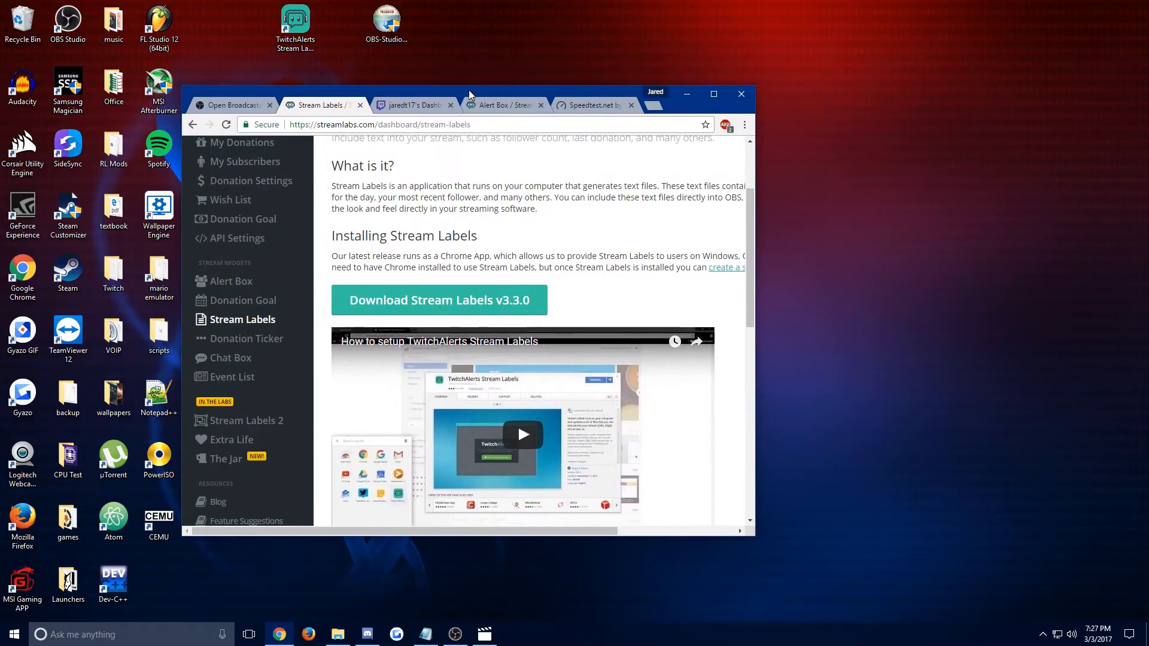
left_click(686, 92)
double_click(287, 33)
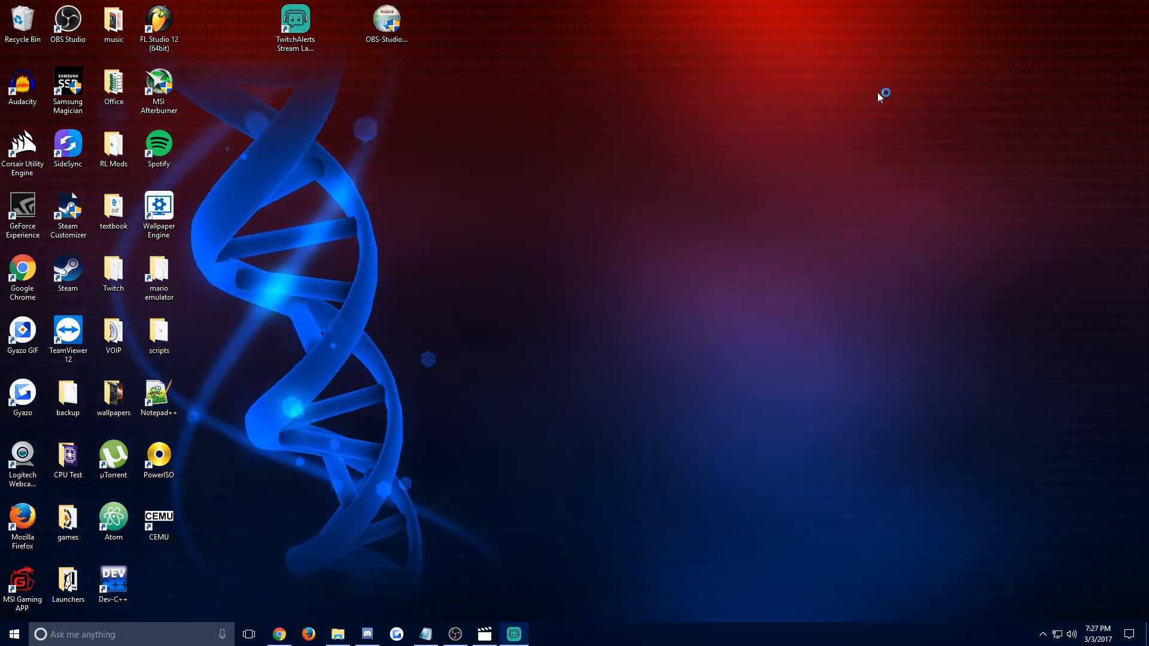
left_click_drag(272, 139, 435, 144)
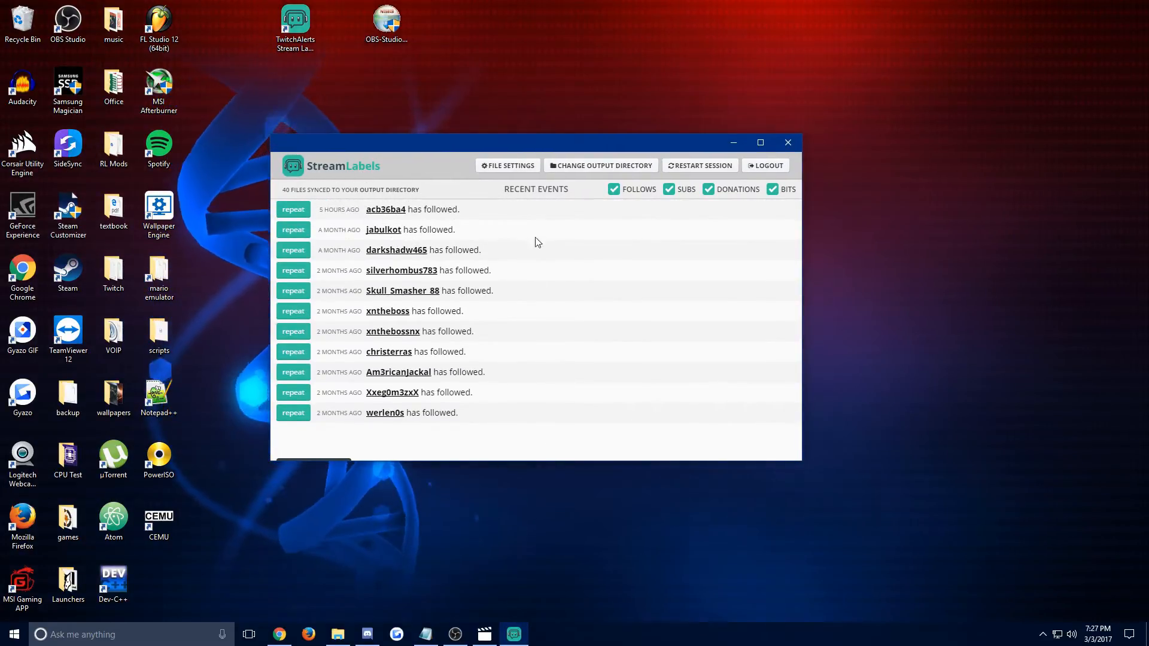
Turn the Subs, Donations and Bits filters for recent events off and back on.
left_click(670, 190)
left_click(709, 189)
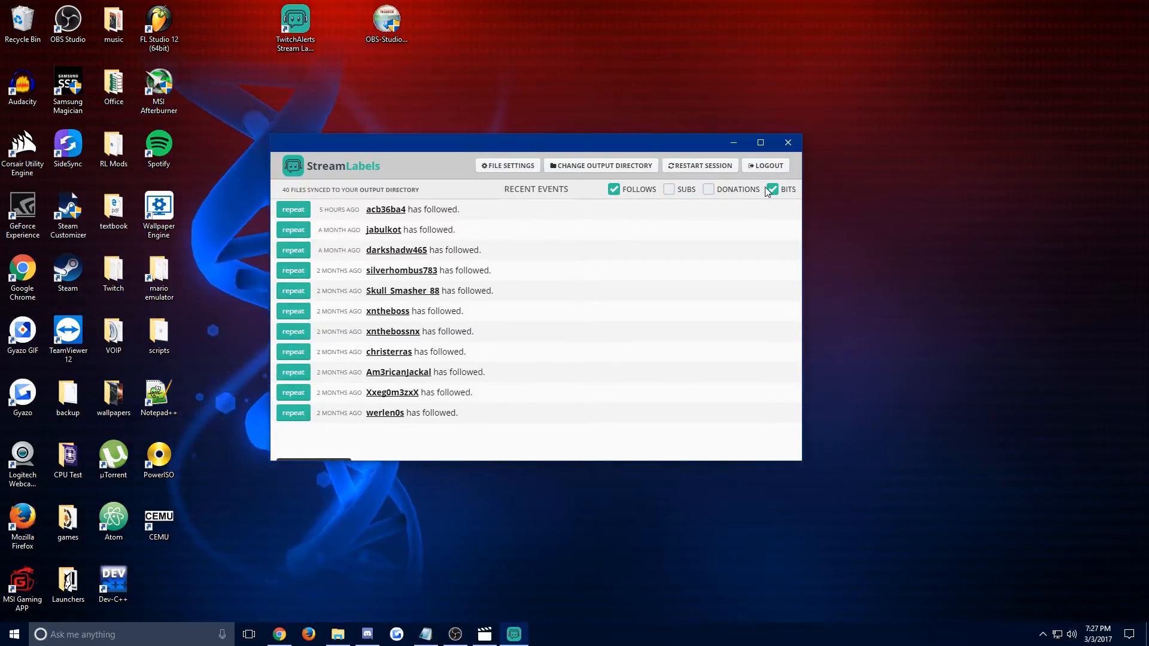
left_click(769, 190)
left_click(708, 190)
left_click(667, 192)
left_click(770, 191)
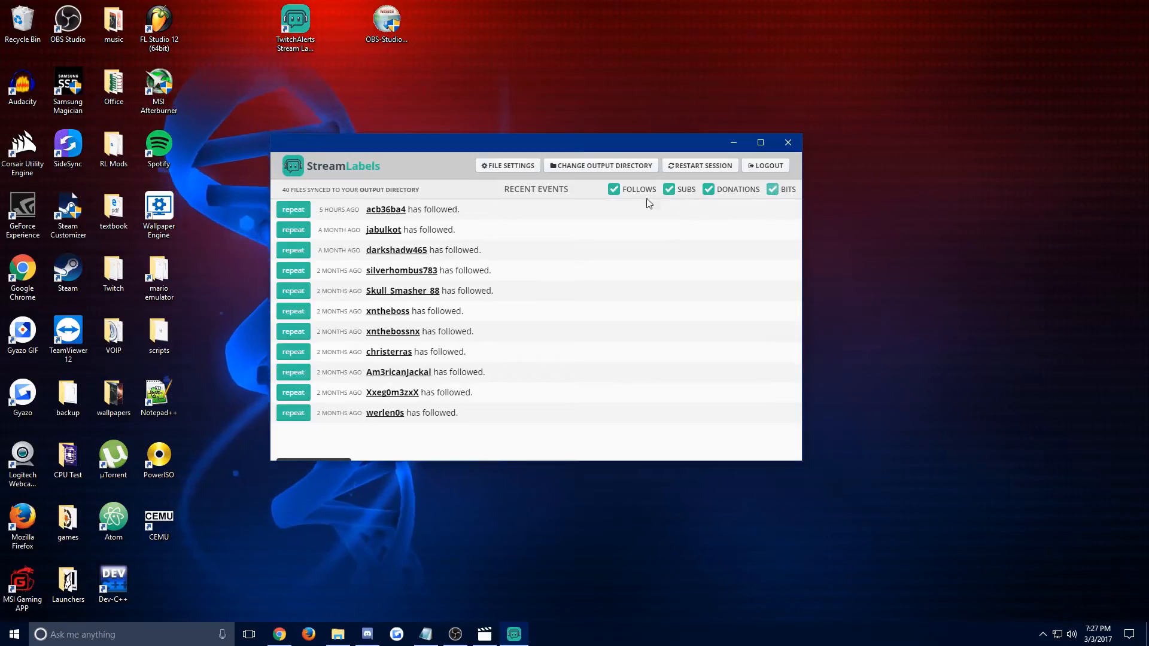
left_click_drag(667, 149, 682, 140)
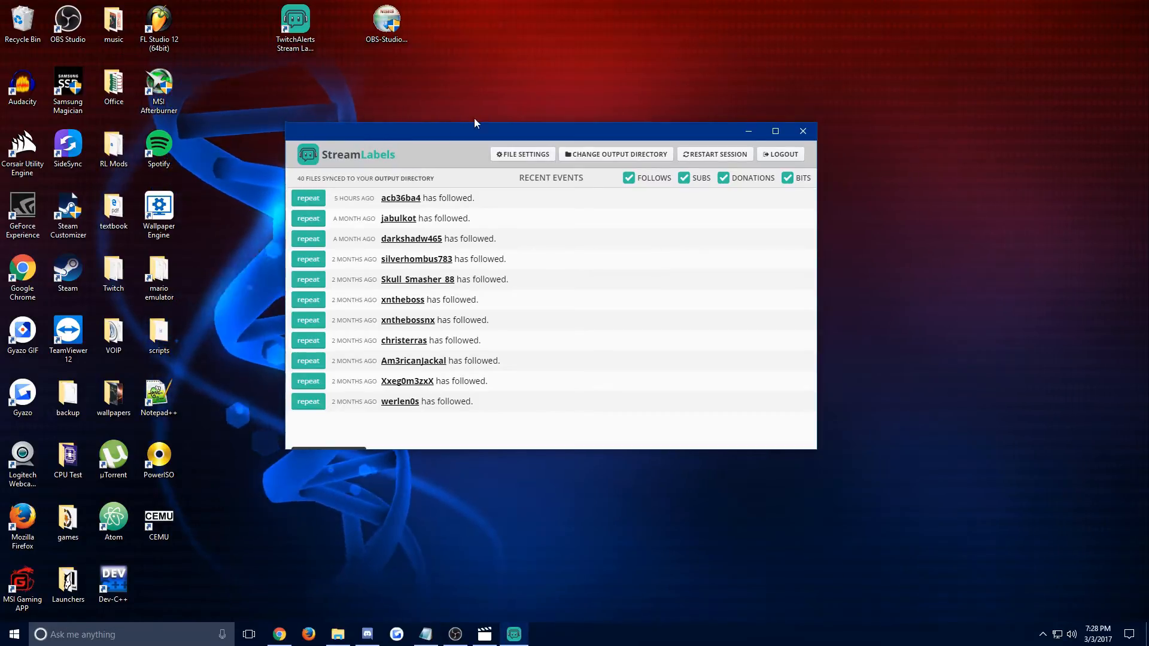
mouse_move(461, 141)
left_mouse_down()
mouse_move(434, 136)
mouse_move(468, 149)
left_mouse_up()
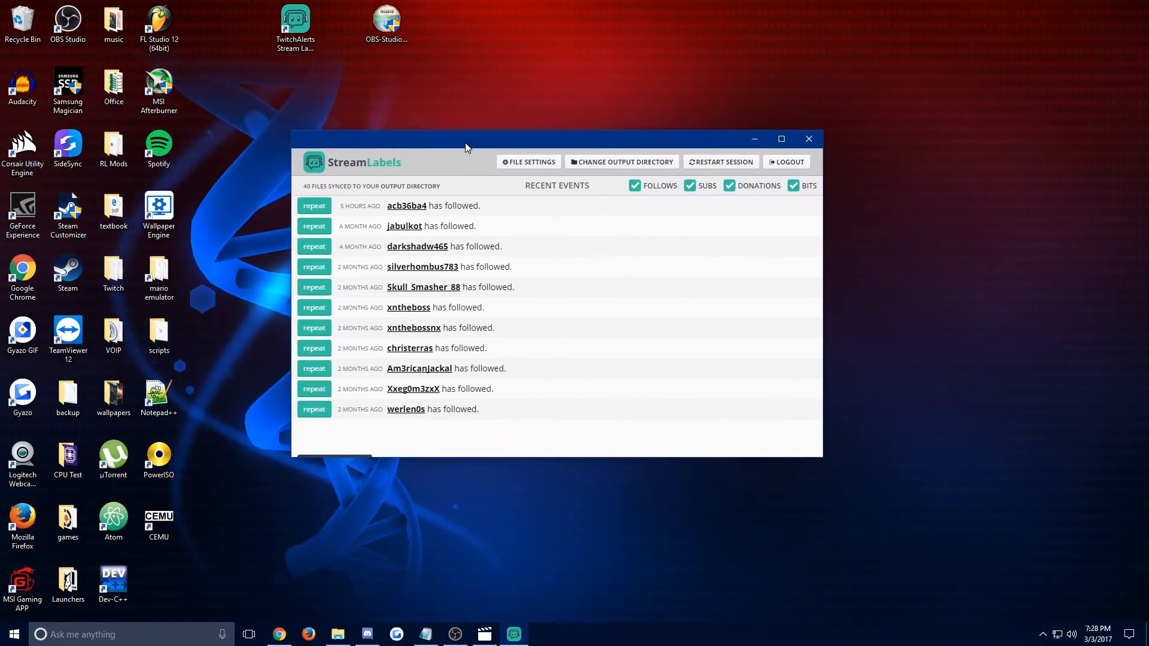
Switch to OBS, disable its preview, and arrange it side by side with the Stream Labels window.
left_click(455, 634)
right_click(790, 316)
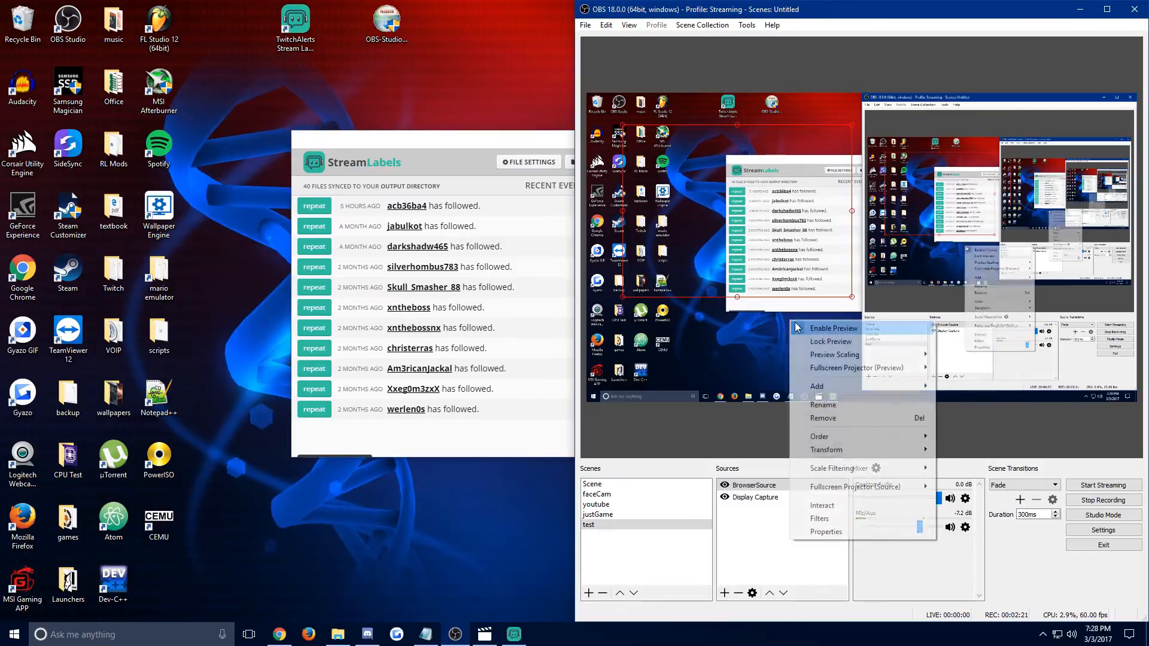
left_click(820, 325)
left_click_drag(856, 9, 1, 99)
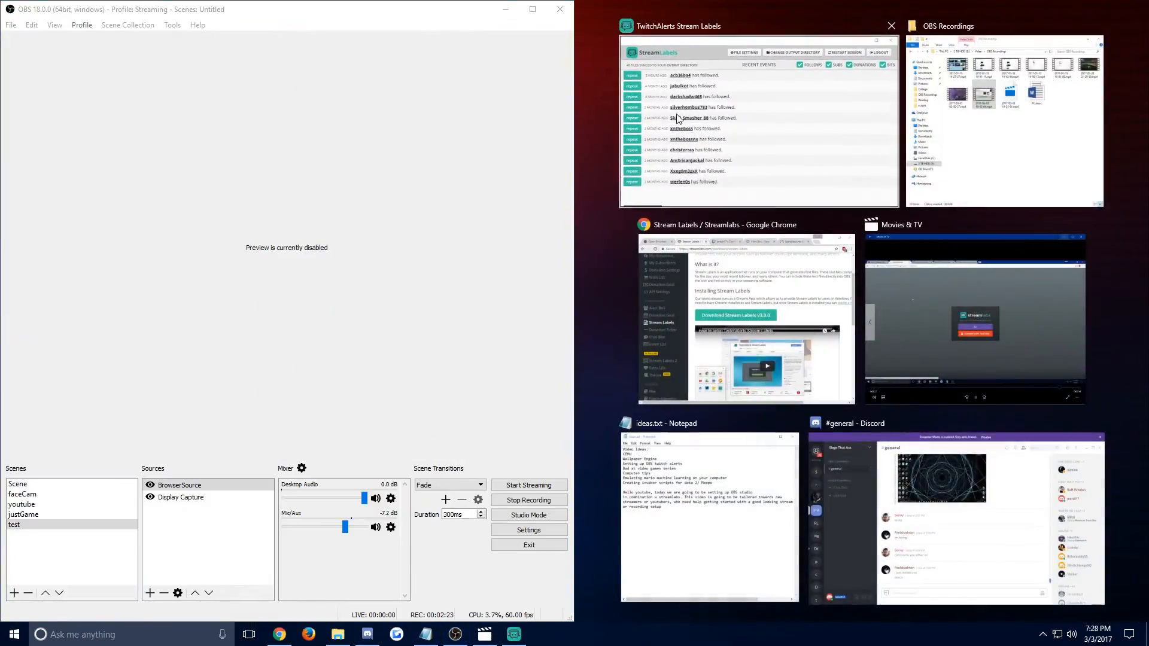
left_click(689, 149)
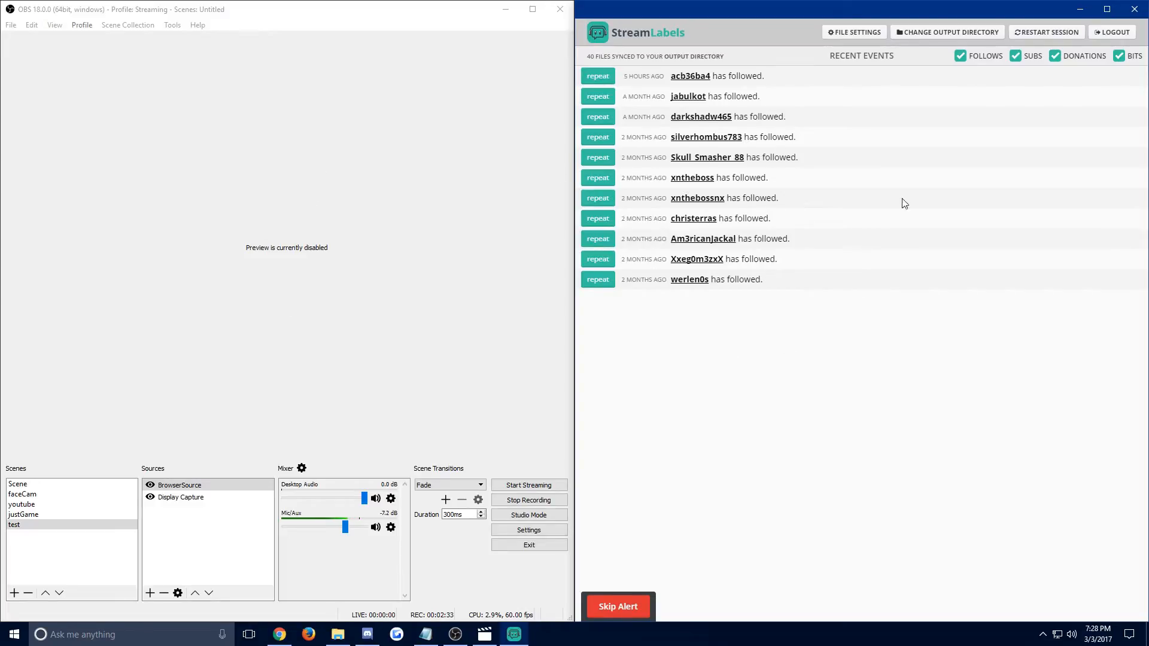
Place Chrome beside the Stream Labels window and trigger a test follow alert from the Streamlabs Alert Box page.
left_click(279, 635)
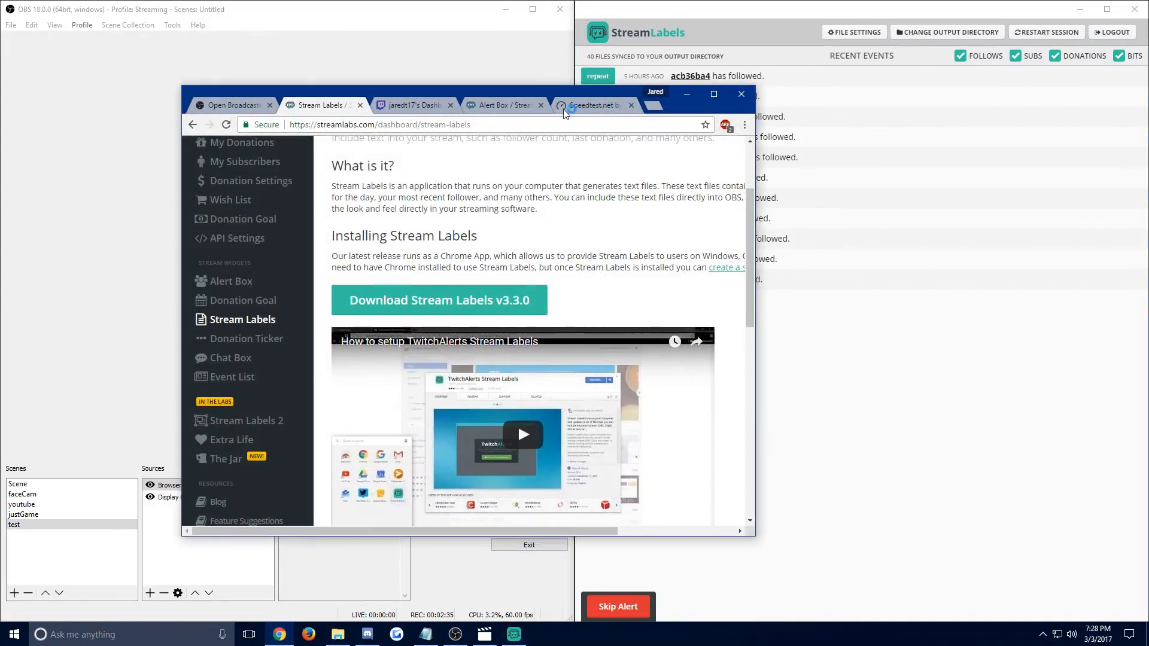
left_click_drag(569, 93, 2, 42)
scroll(224, 229, "up", 3)
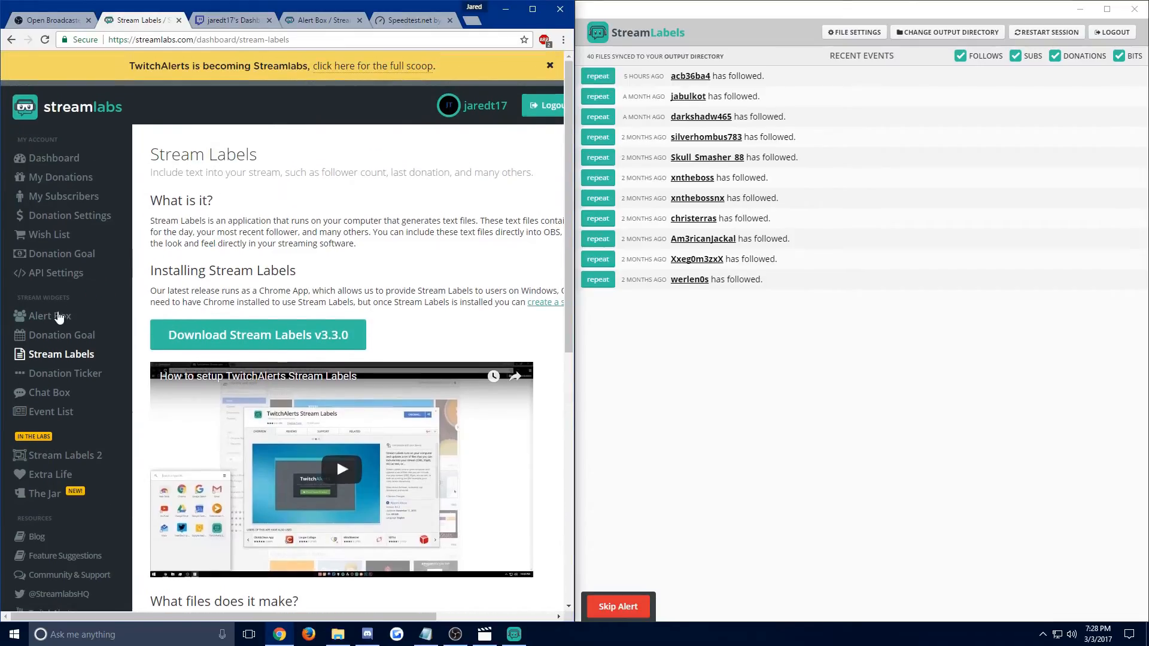
left_click(56, 314)
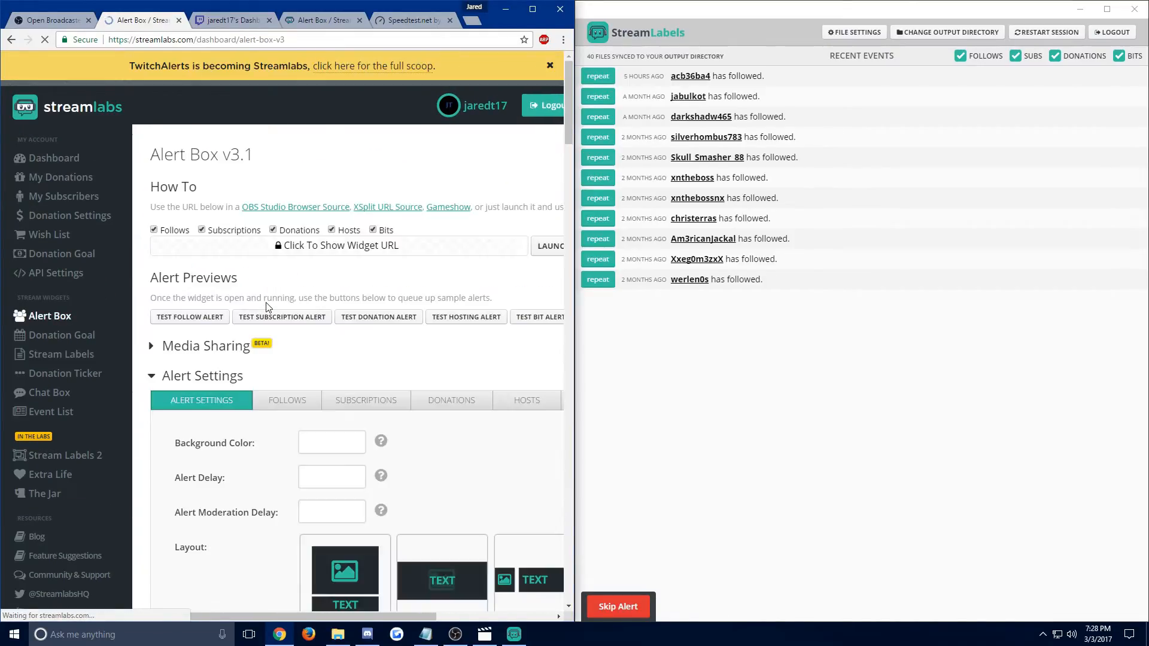
left_click(217, 321)
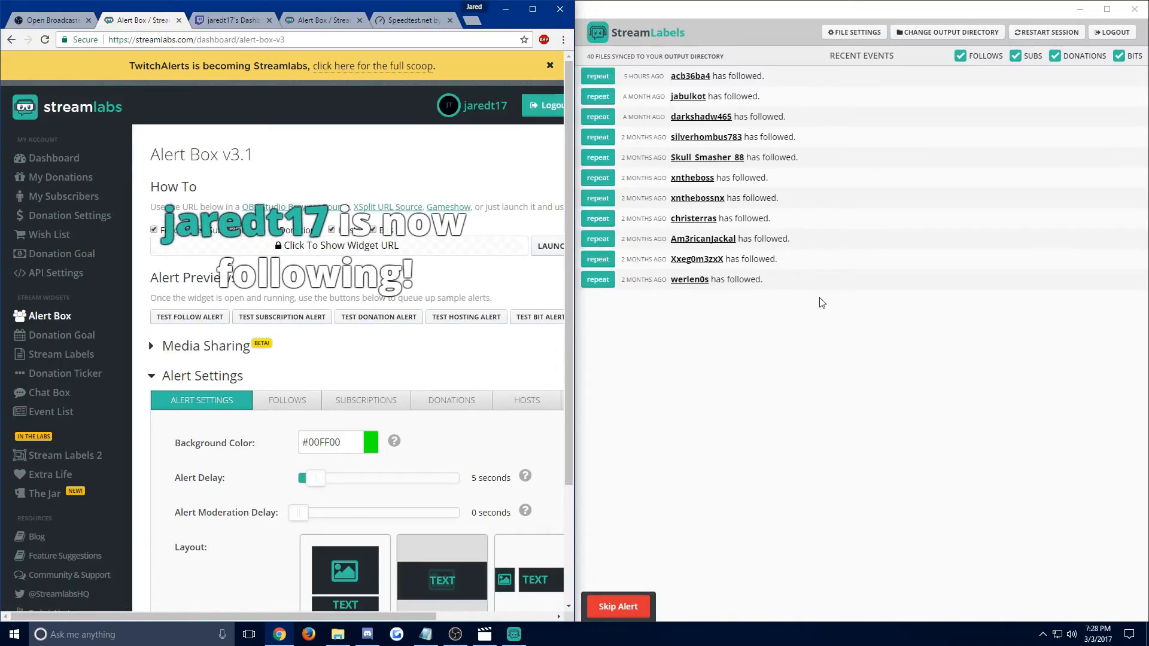
left_click(642, 196)
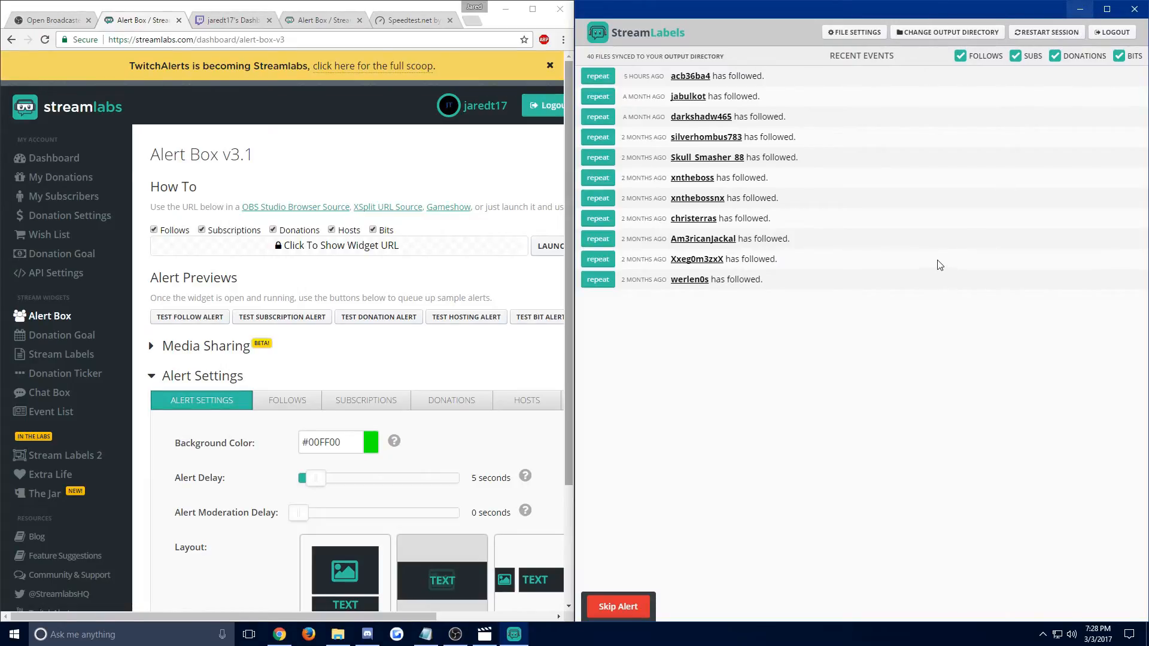
left_click(1025, 37)
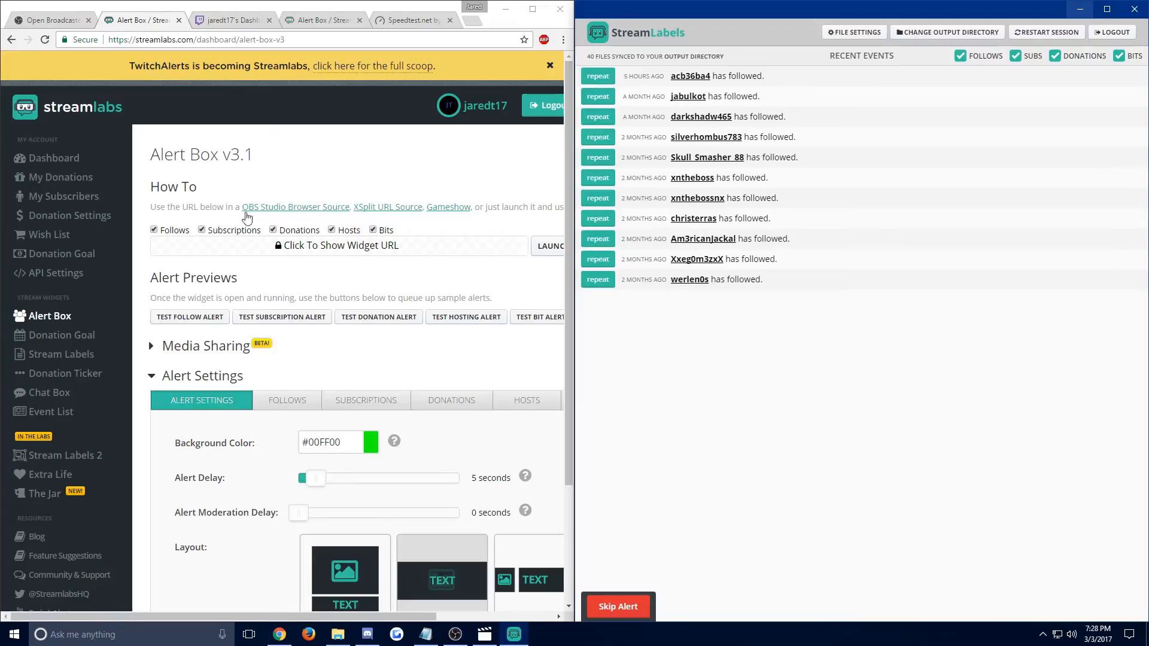
Switch to the Twitch dashboard in Chrome, maximize the window, and open the account's channel page.
left_click(60, 21)
left_click(148, 21)
left_click(236, 20)
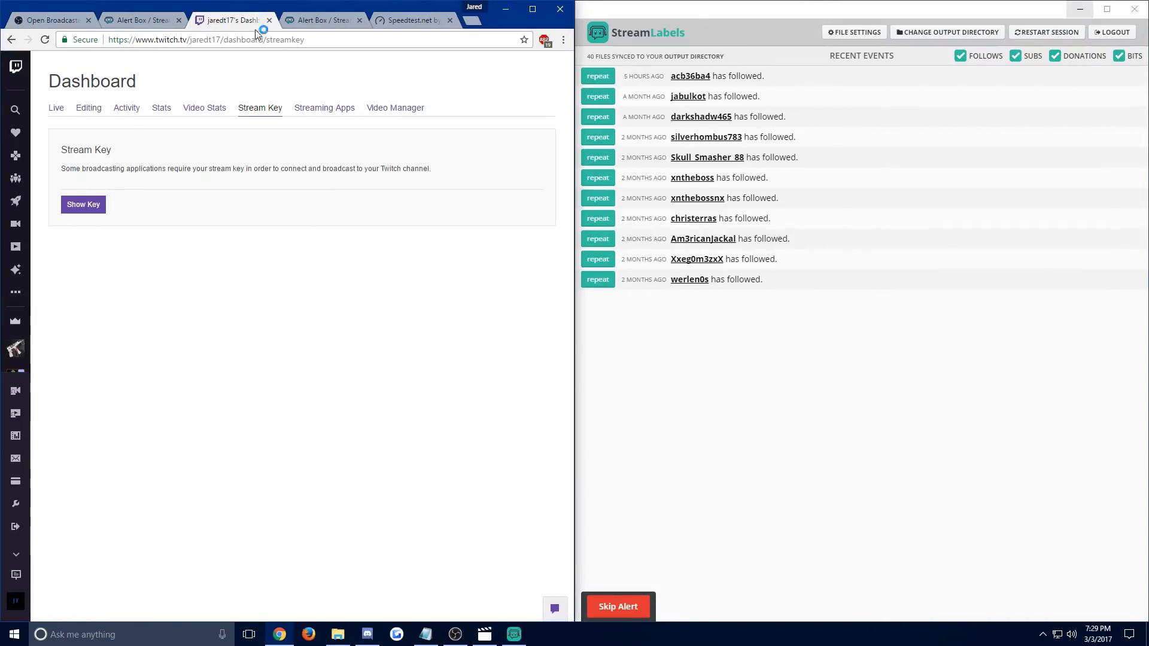
left_click_drag(294, 12, 712, 0)
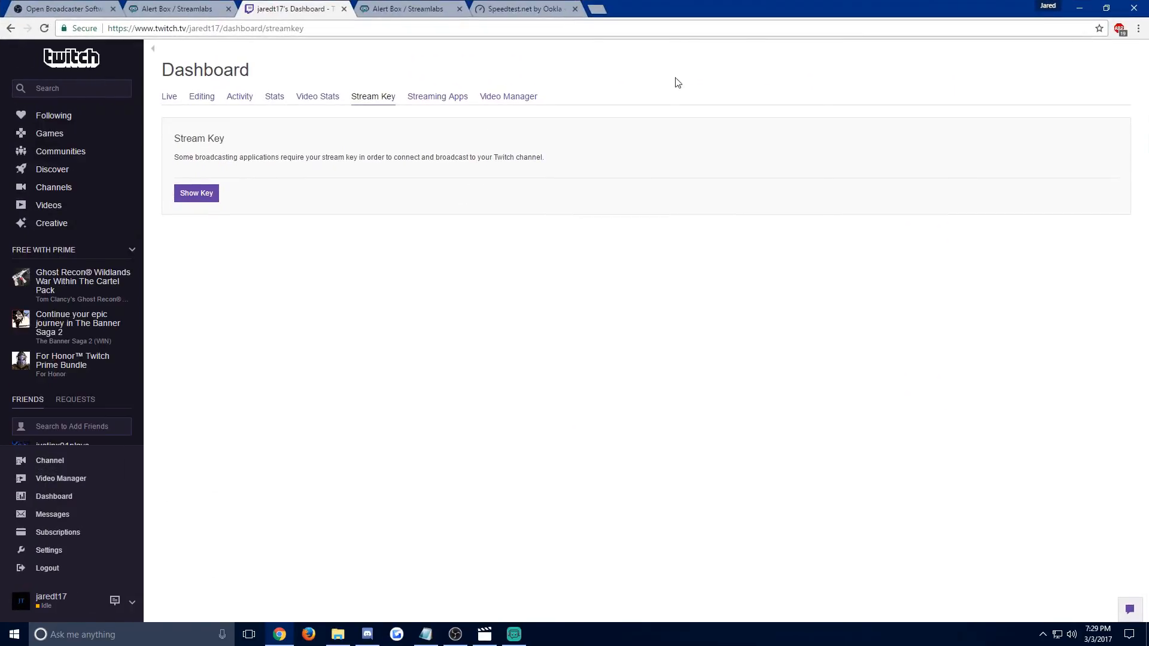
left_click(63, 464)
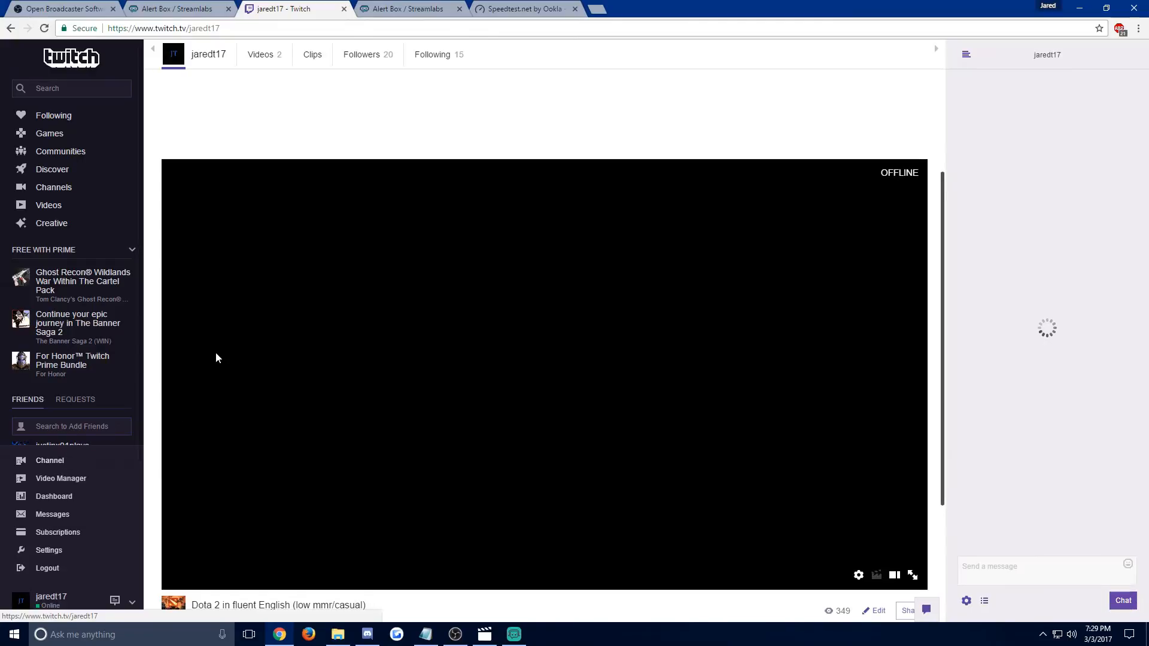
Turn on panel editing on the Twitch channel page and select the Donations panel's title, then its image link.
scroll(251, 336, "down", 8)
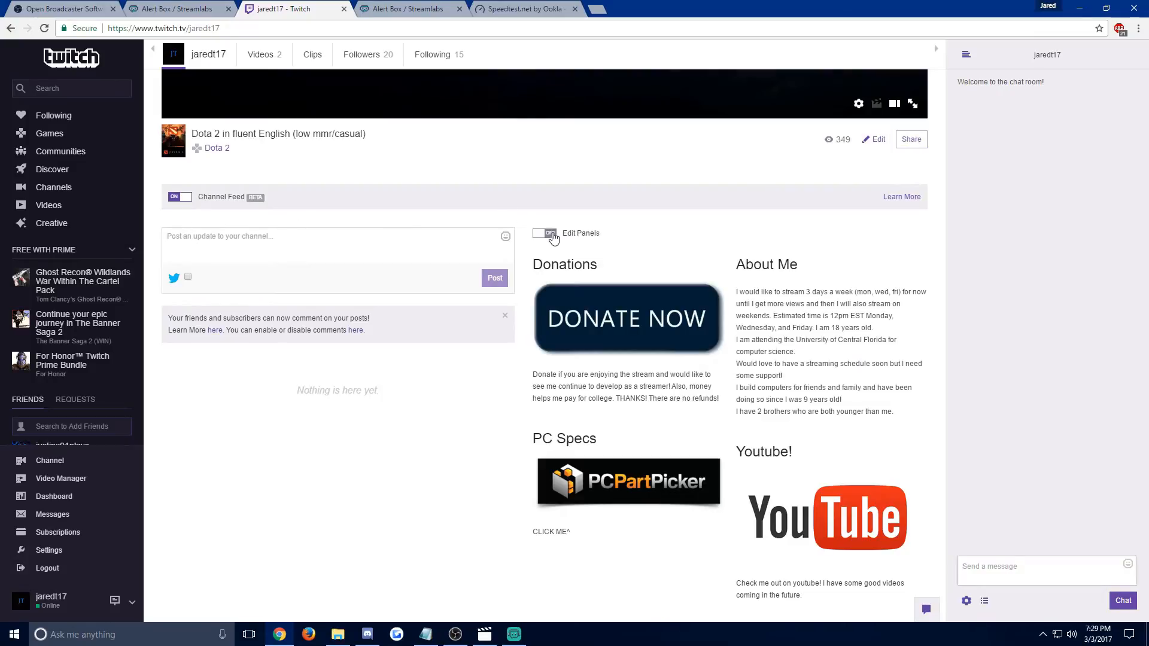
left_click(546, 234)
scroll(599, 204, "down", 2)
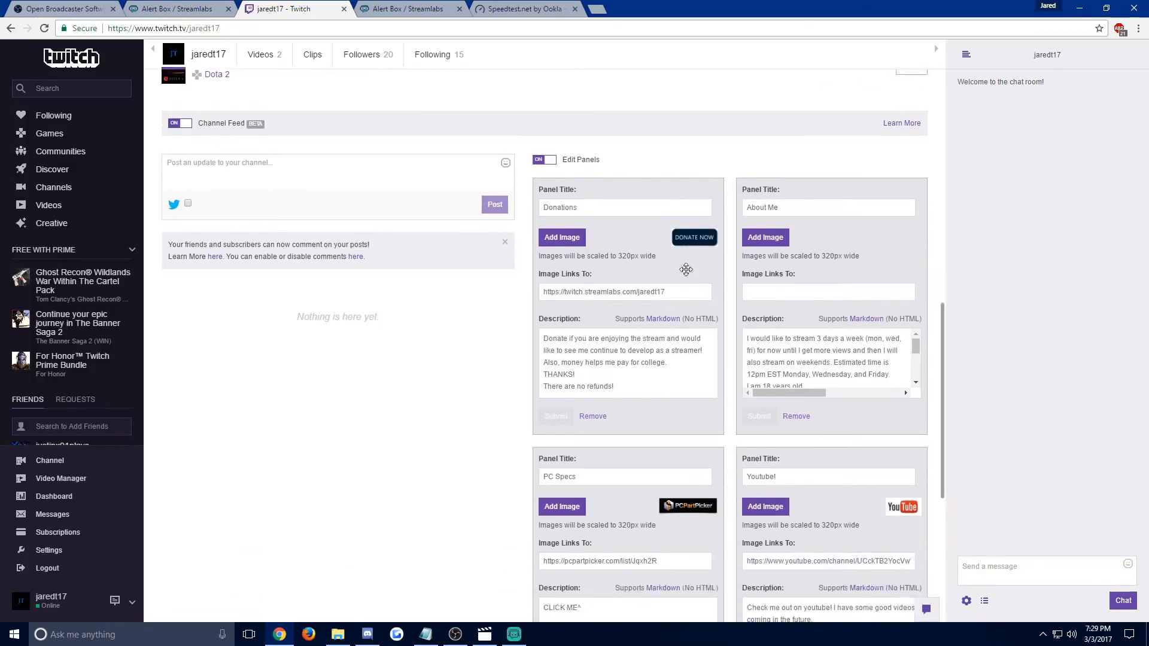
left_click_drag(620, 165, 469, 171)
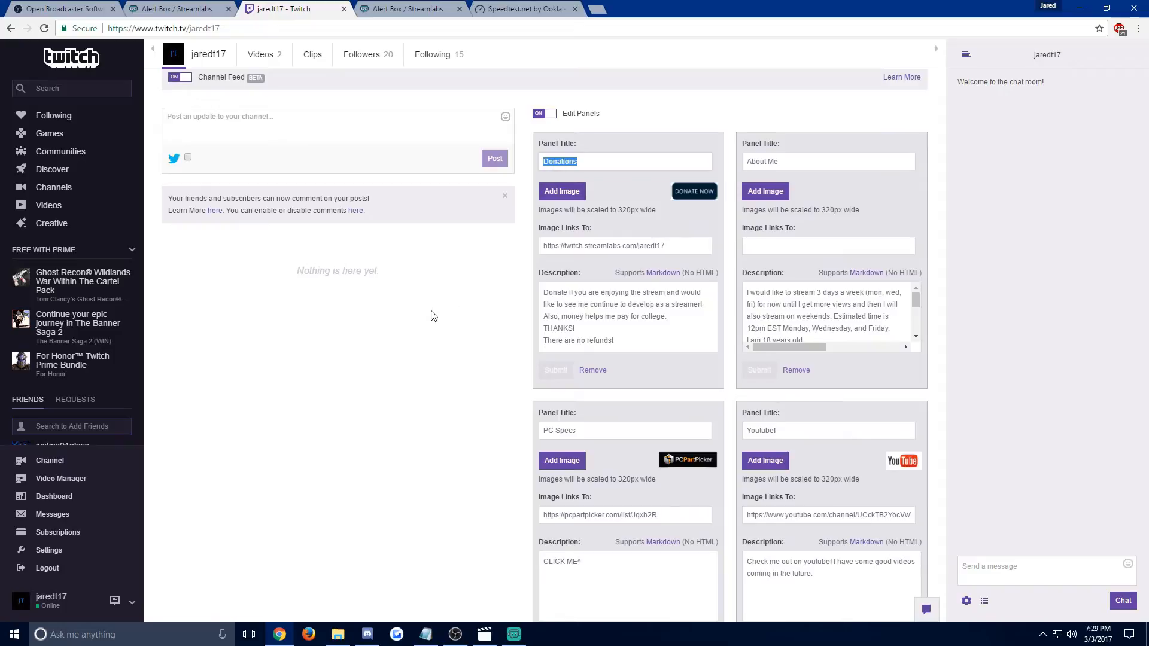
left_click(444, 371)
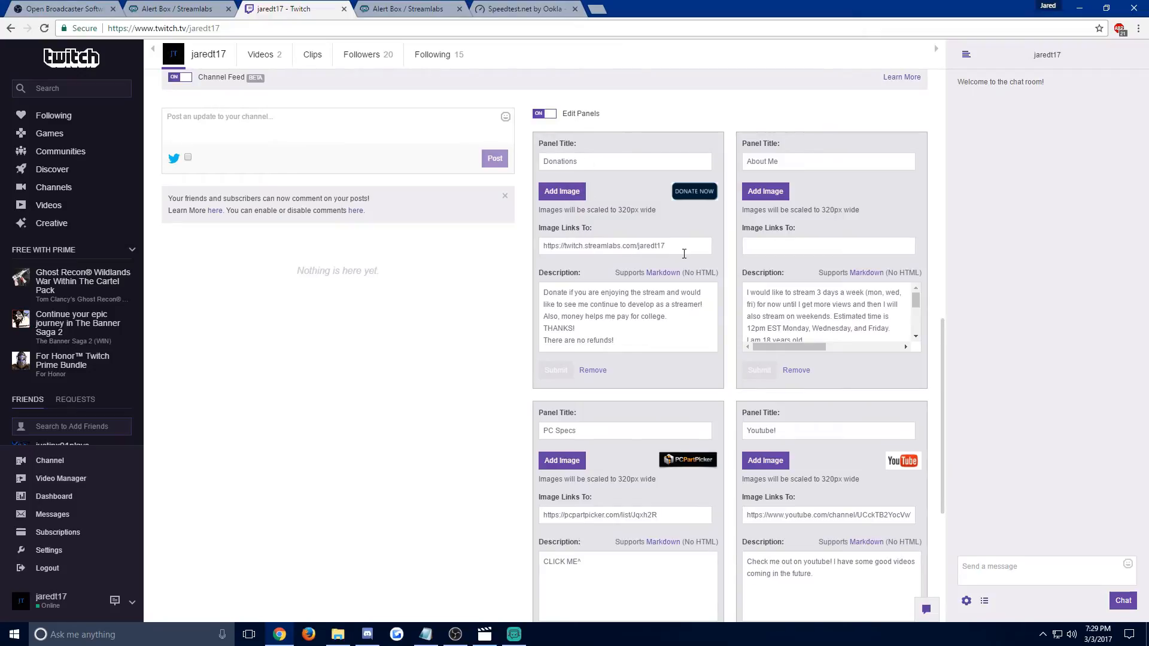
left_click_drag(685, 246, 533, 256)
Switch to Streamlabs, view My Donations, and review the payment methods and settings on the Donation Settings page.
left_click(393, 5)
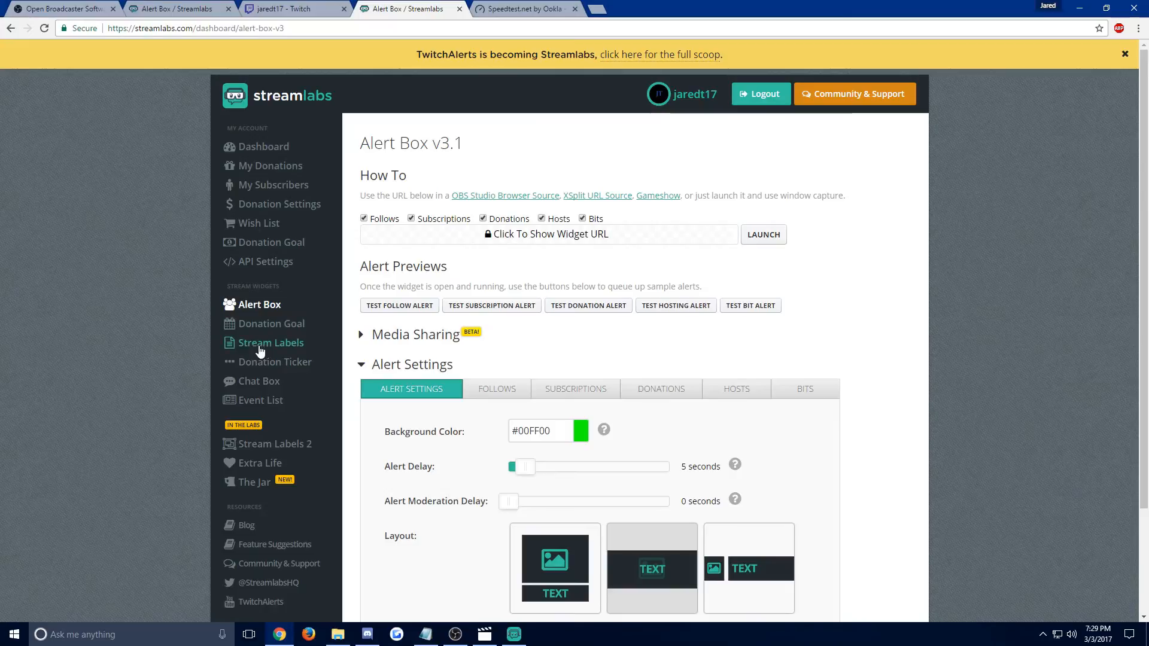
left_click(270, 172)
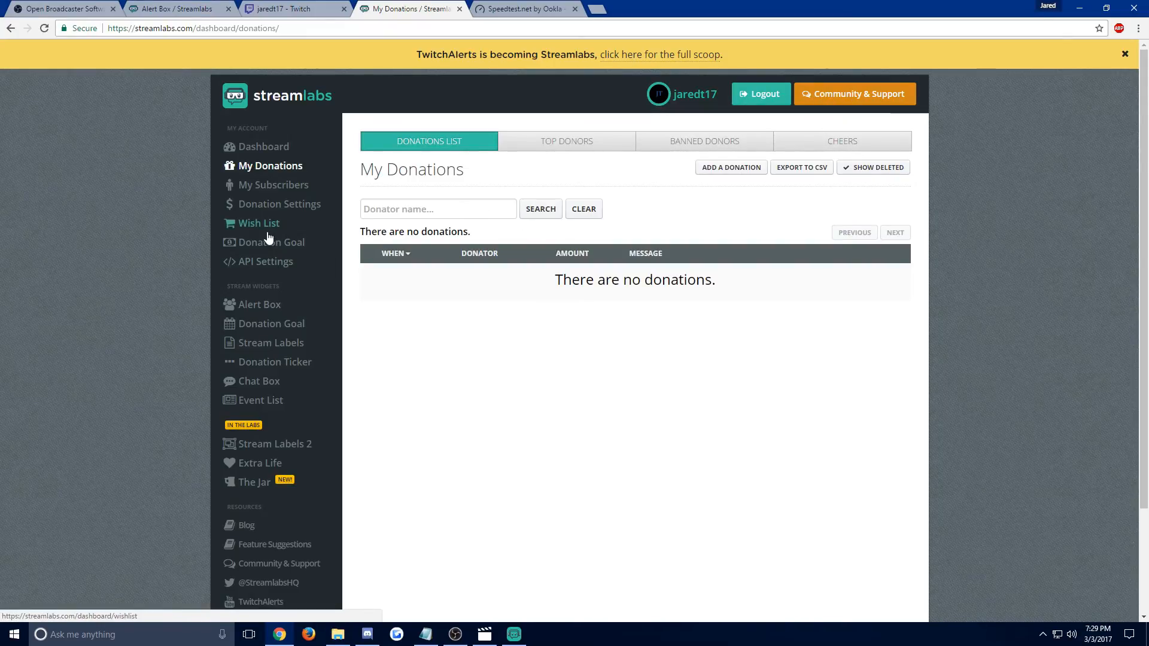
left_click(300, 206)
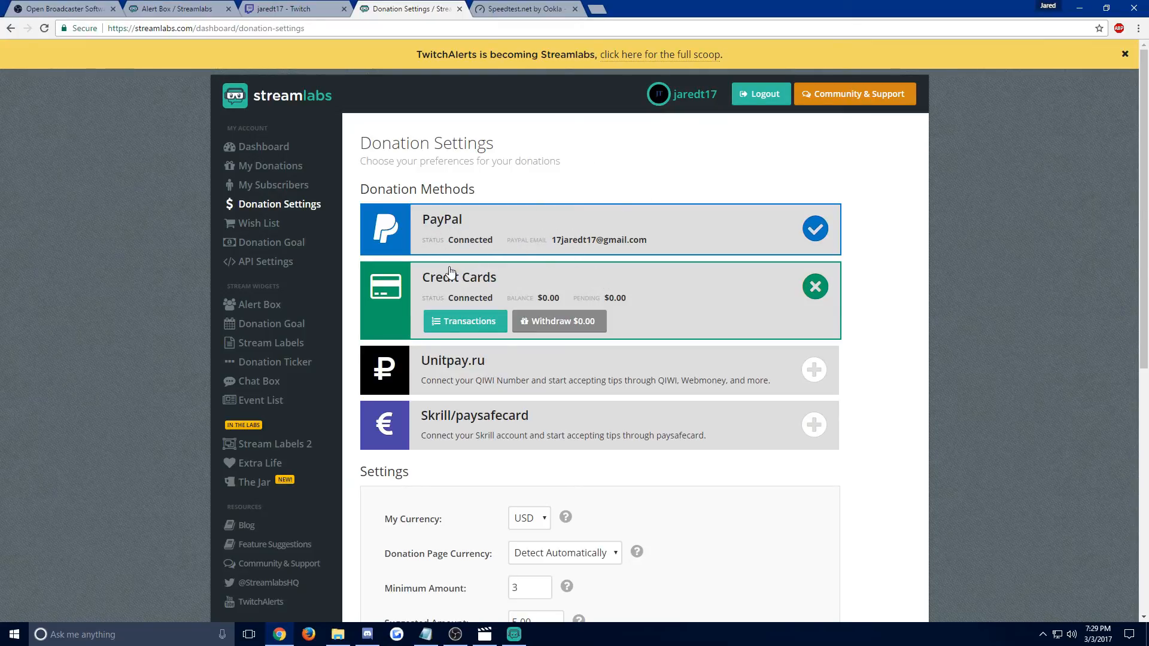
scroll(811, 410, "down", 2)
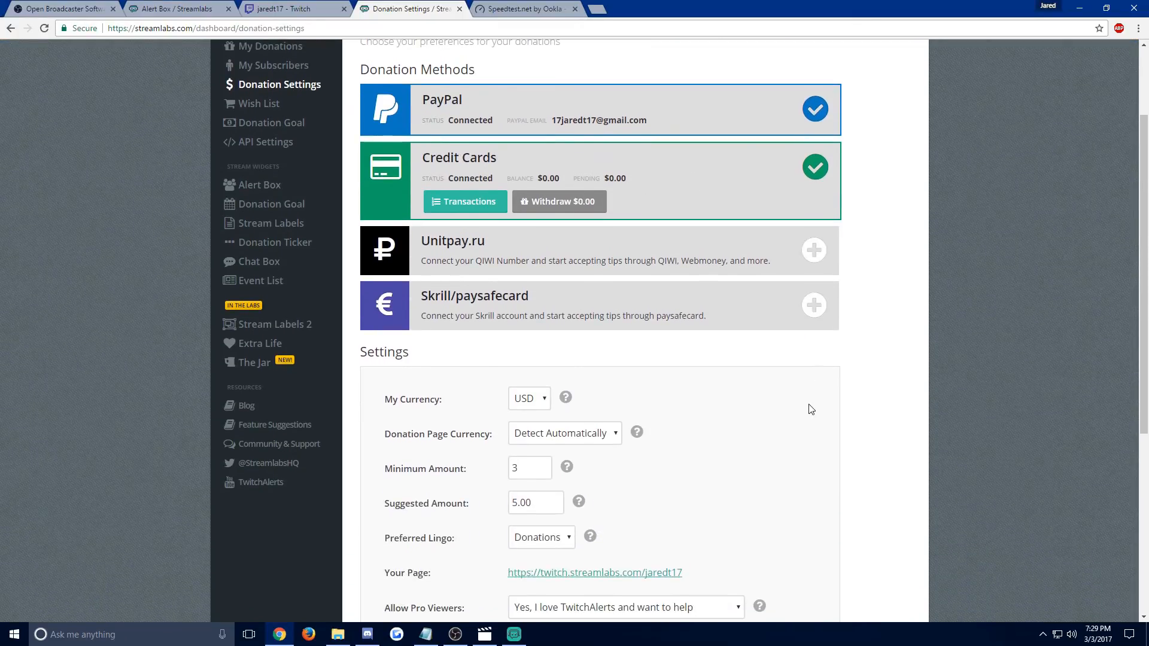
scroll(811, 409, "down", 3)
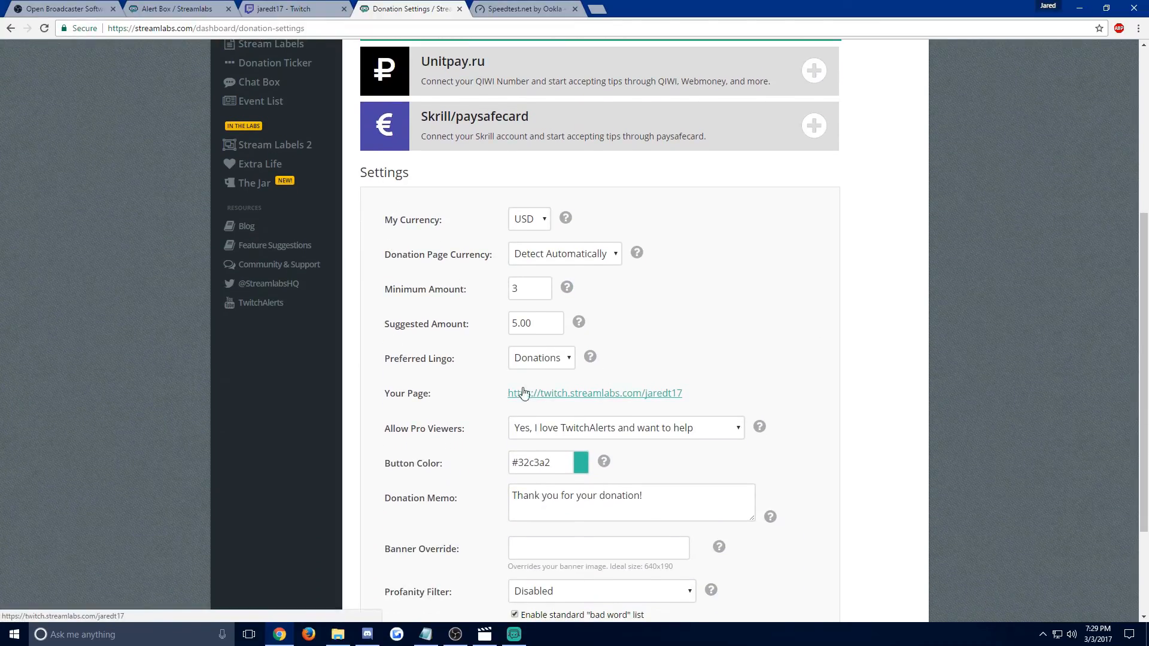
Open the channel's public donation page from the Donation Settings and look through its form and payment options.
left_click(591, 397)
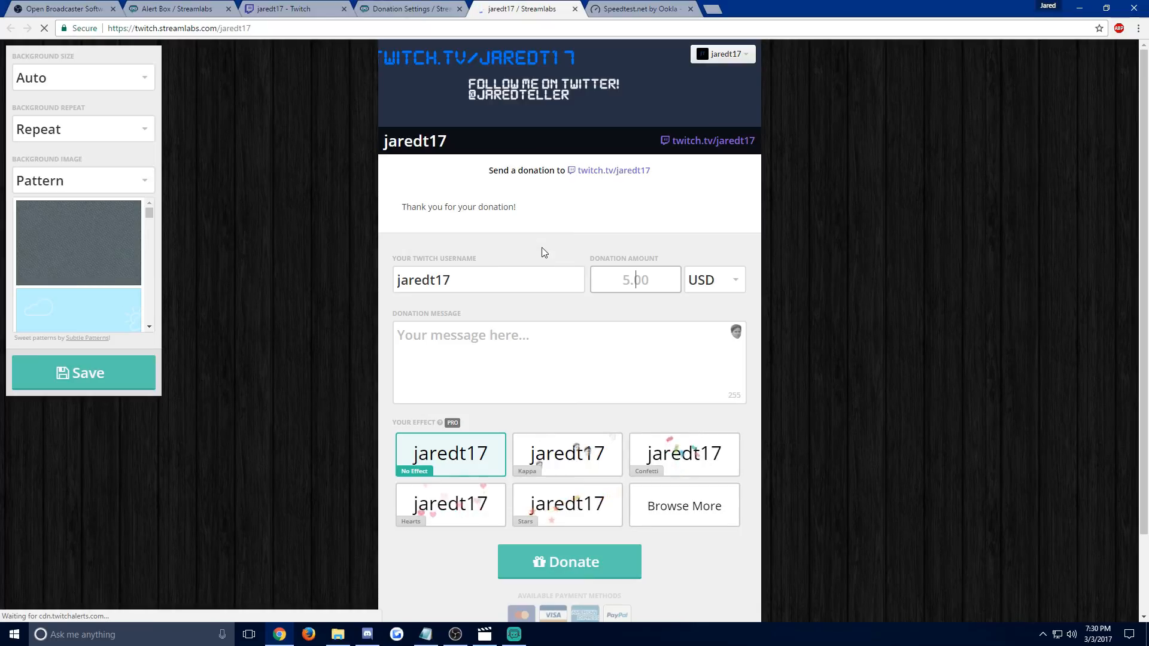
scroll(211, 336, "down", 2)
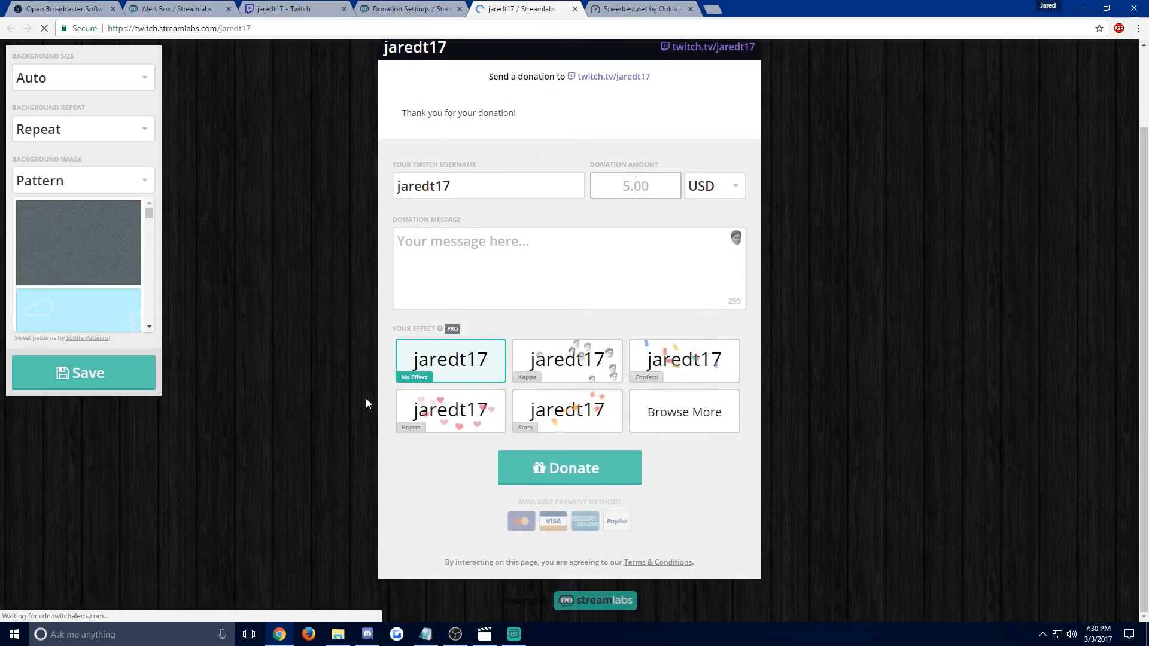
scroll(789, 429, "up", 2)
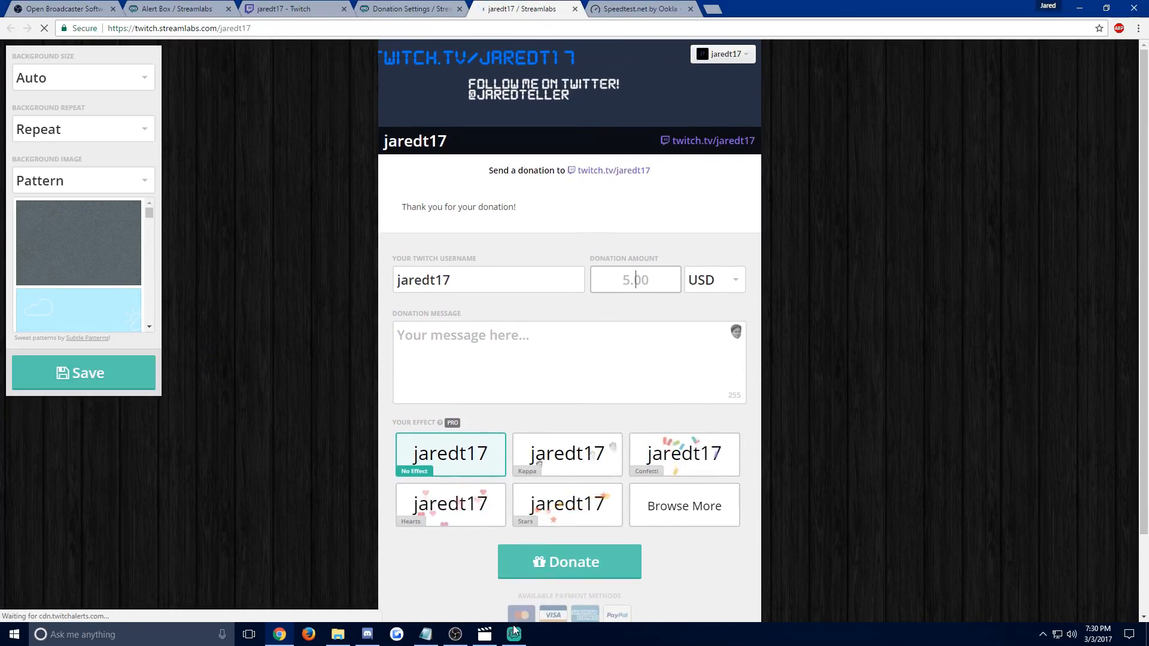
Bring the Stream Labels window forward and reposition it, then return to the Twitch channel page and view its banner.
left_click(514, 633)
left_click_drag(670, 9, 433, 130)
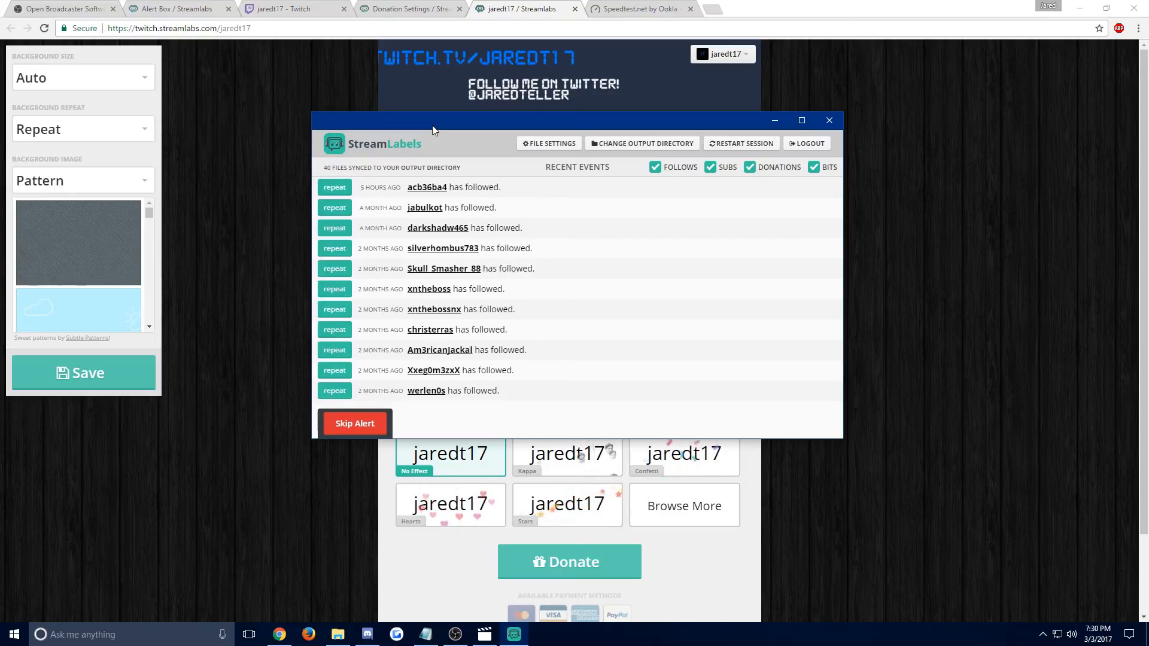
left_click(329, 12)
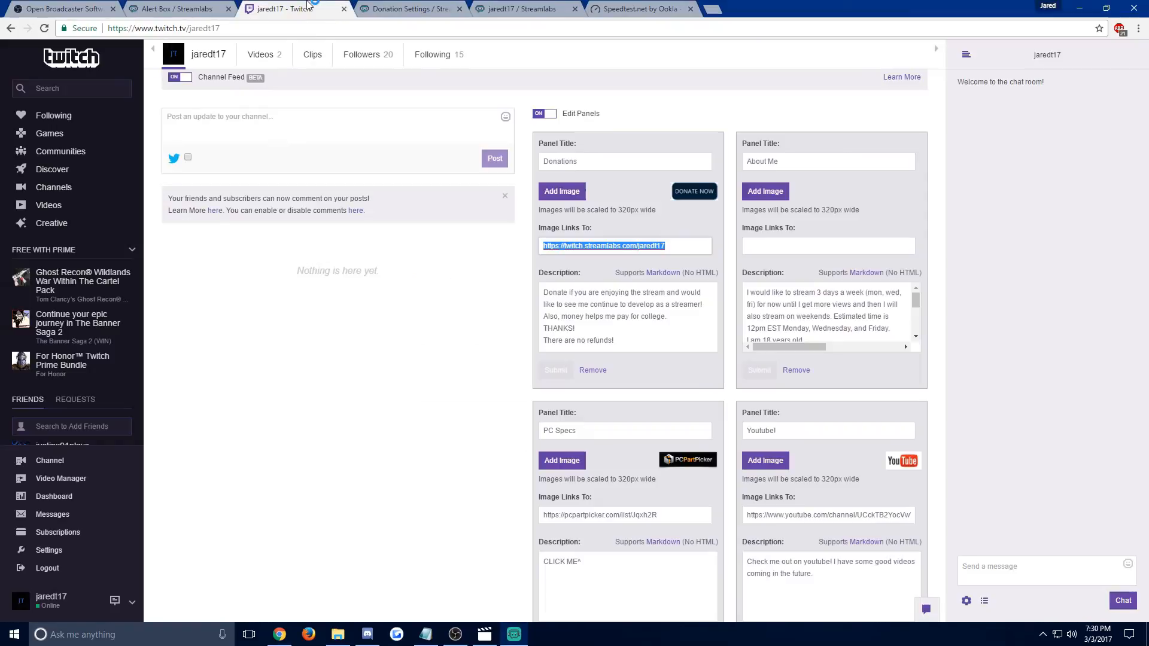
scroll(346, 209, "up", 12)
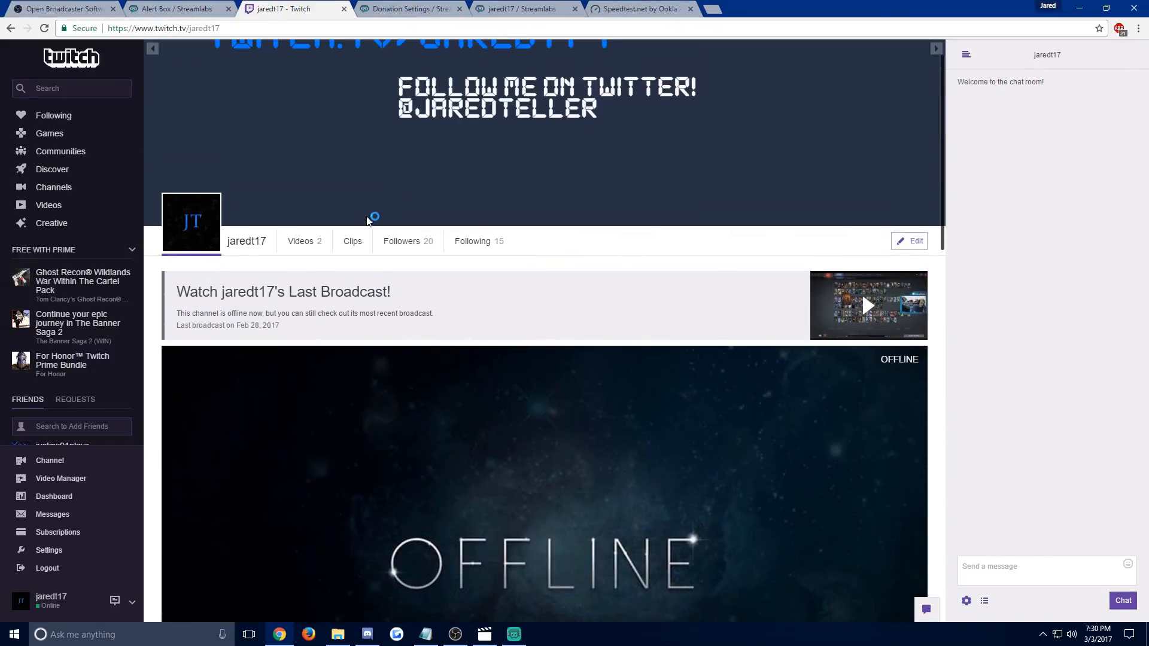